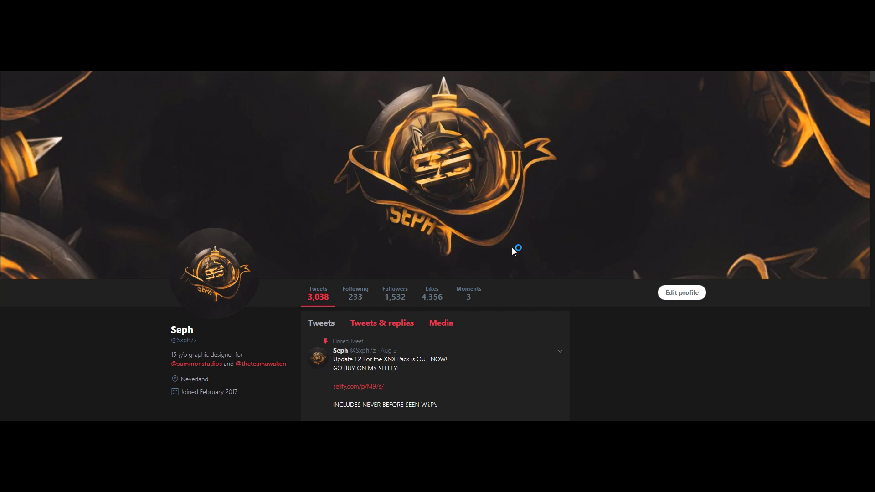
- Browse the Twitter profile's posts and examine the shared banner artwork at full size
{"action": "scroll", "coordinate": [512, 247], "scroll_direction": "down", "scroll_amount": 3}
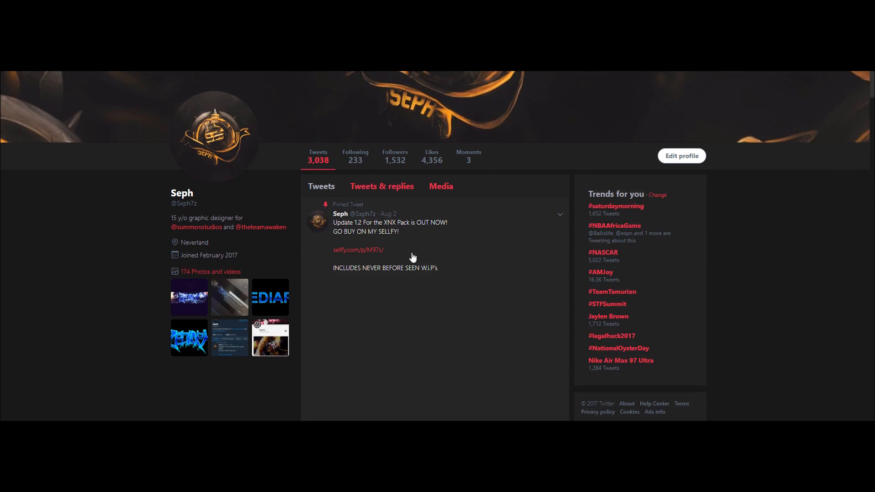
{"action": "scroll", "coordinate": [412, 258], "scroll_direction": "down", "scroll_amount": 10}
{"action": "left_click", "coordinate": [380, 249]}
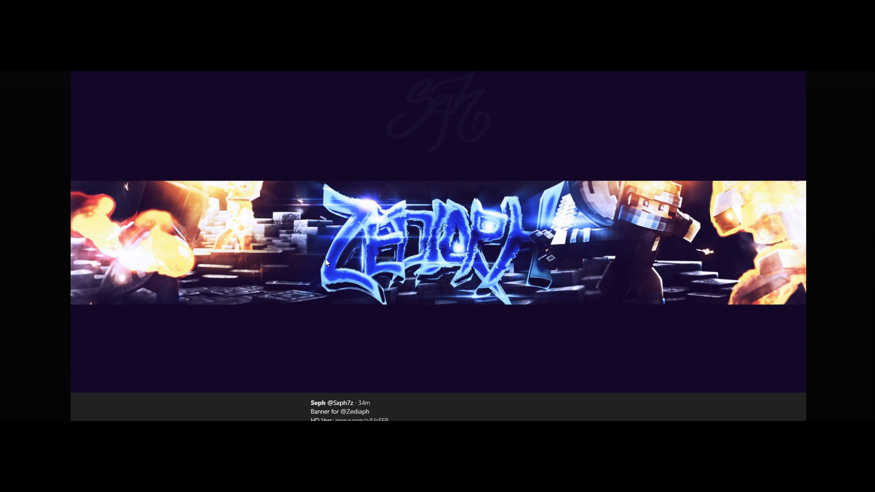
{"action": "left_click", "coordinate": [39, 170]}
{"action": "scroll", "coordinate": [299, 177], "scroll_direction": "down", "scroll_amount": 8}
{"action": "scroll", "coordinate": [282, 168], "scroll_direction": "down", "scroll_amount": 10}
{"action": "left_click", "coordinate": [416, 204]}
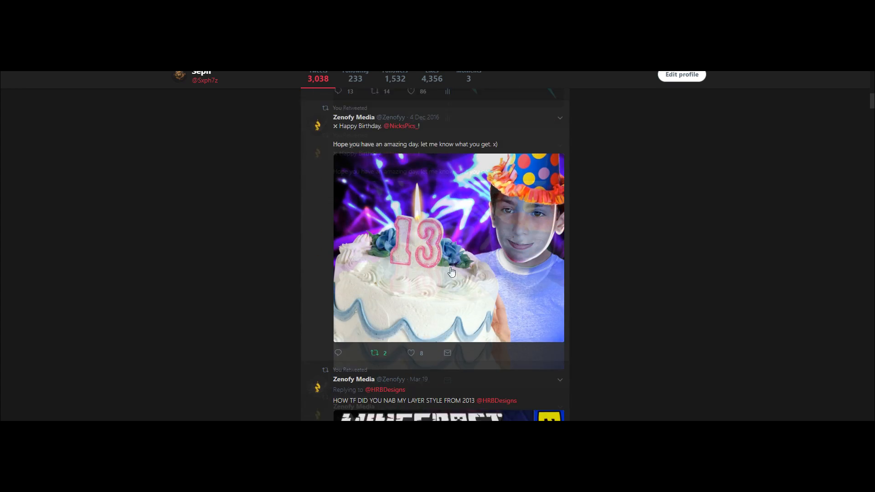
{"action": "scroll", "coordinate": [436, 254], "scroll_direction": "down", "scroll_amount": 6}
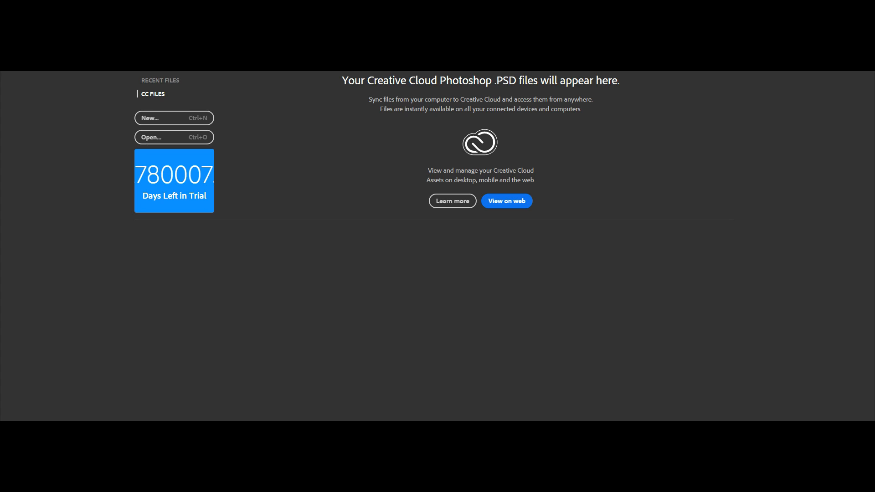
- In Photoshop, create a 2240 x 1080 px document at 300 ppi with a black background and unlock the background layer
{"action": "left_click", "coordinate": [24, 6]}
{"action": "left_click", "coordinate": [24, 7]}
{"action": "key", "text": "ctrl+n"}
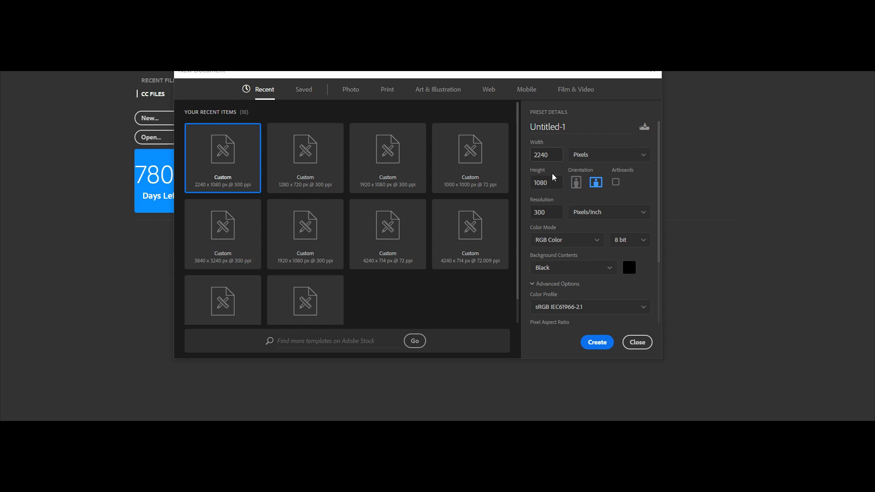
{"action": "left_click", "coordinate": [593, 342]}
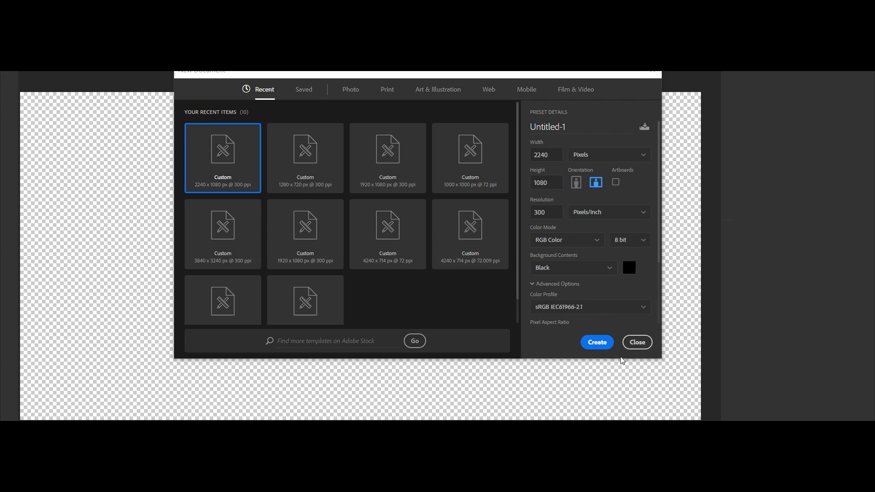
{"action": "left_click", "coordinate": [857, 310]}
- Add the text "SEPH7z" in Arial Bold at 100 pt and move it towards the middle of the canvas
{"action": "left_click", "coordinate": [9, 225]}
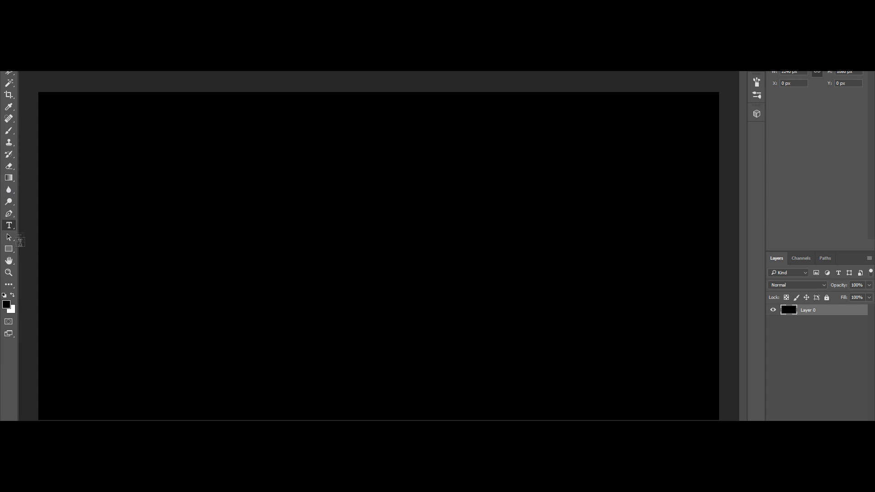
{"action": "left_click", "coordinate": [266, 285]}
{"action": "type", "text": "SP"}
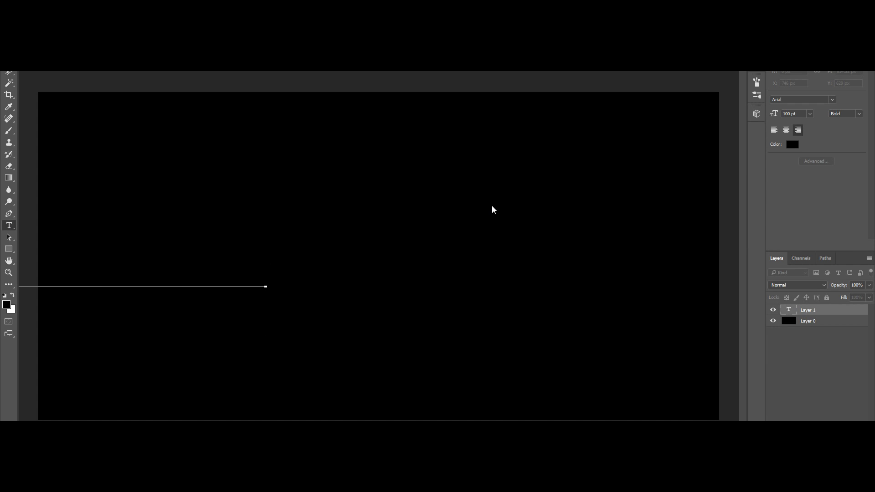
{"action": "key", "text": "ctrl+a"}
{"action": "type", "text": "SPE"}
{"action": "key", "text": "ctrl+Return"}
{"action": "left_click_drag", "start_coordinate": [296, 248], "coordinate": [478, 258]}
- Set the text colour to white (ffffff)
{"action": "left_click", "coordinate": [9, 225]}
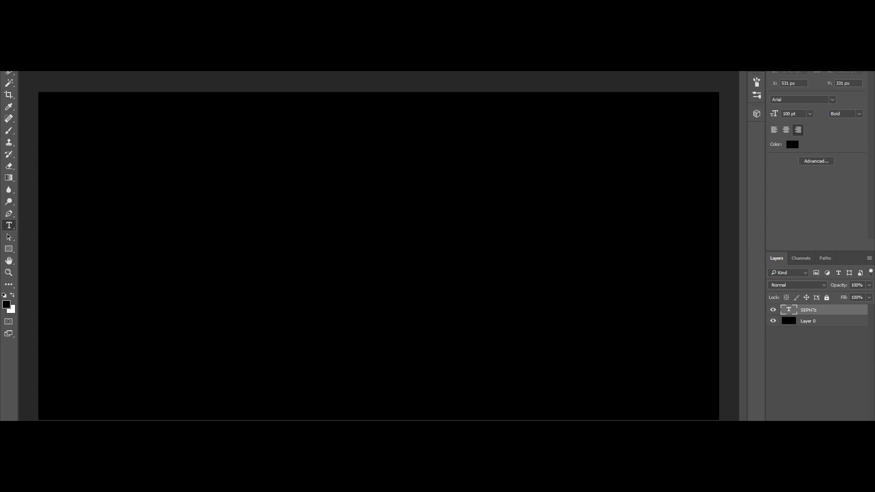
{"action": "left_click", "coordinate": [792, 144]}
{"action": "left_click_drag", "start_coordinate": [636, 150], "coordinate": [537, 83]}
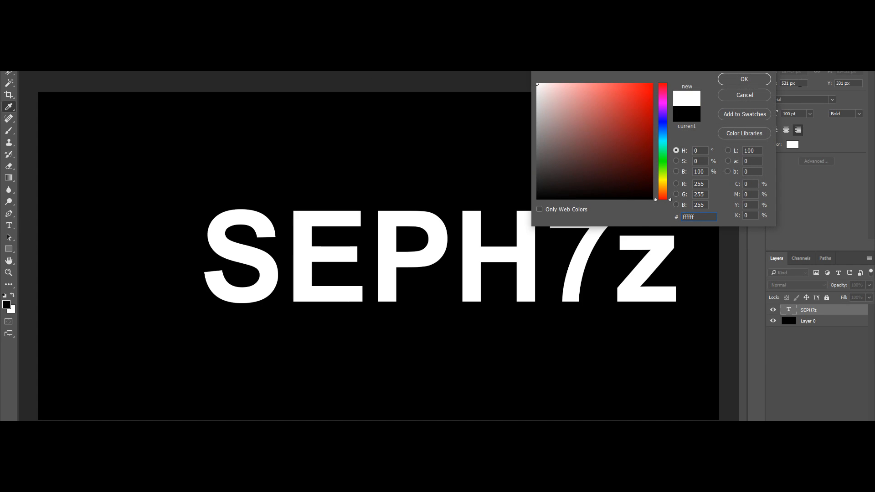
{"action": "left_click", "coordinate": [743, 80]}
- Change the text's last letter to a capital Z and reposition the text in the centre of the canvas
{"action": "left_click_drag", "start_coordinate": [599, 270], "coordinate": [678, 273]}
{"action": "type", "text": "Z"}
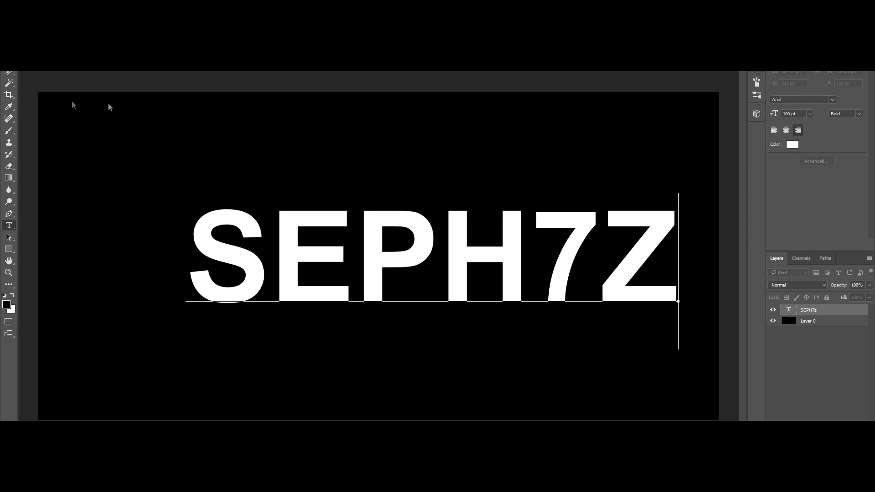
{"action": "left_click", "coordinate": [9, 48]}
{"action": "left_click_drag", "start_coordinate": [511, 250], "coordinate": [460, 247]}
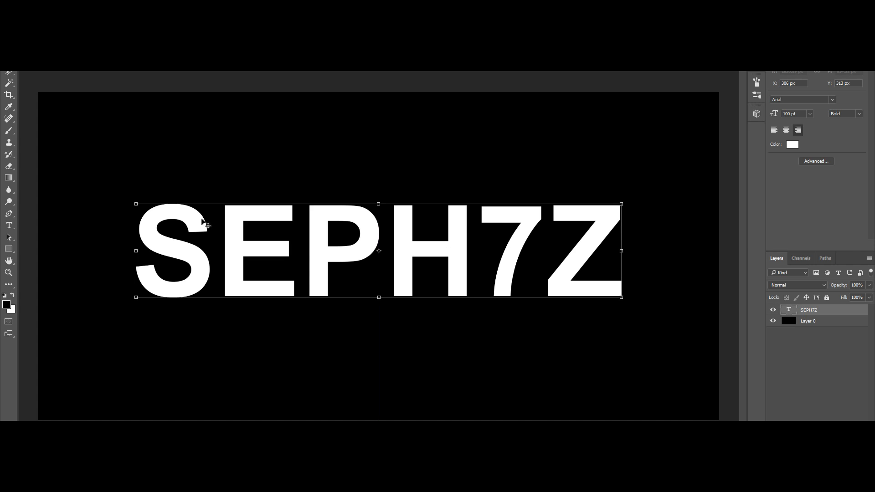
{"action": "left_click", "coordinate": [9, 225]}
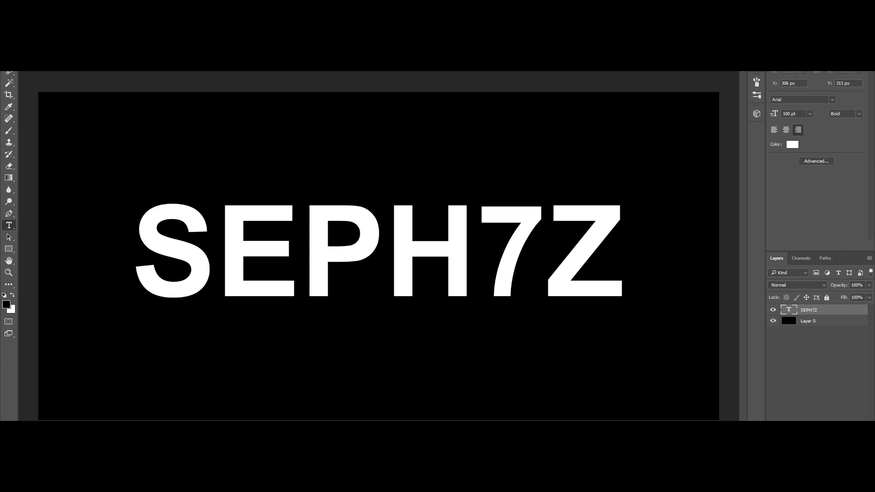
{"action": "left_click", "coordinate": [111, 19]}
{"action": "left_click", "coordinate": [112, 19]}
{"action": "key", "text": "ctrl+t"}
{"action": "left_click_drag", "start_coordinate": [540, 240], "coordinate": [540, 246]}
- Add a linear Gradient Overlay at 90° with the blue gradient to the SEPH7Z text layer
{"action": "right_click", "coordinate": [813, 313]}
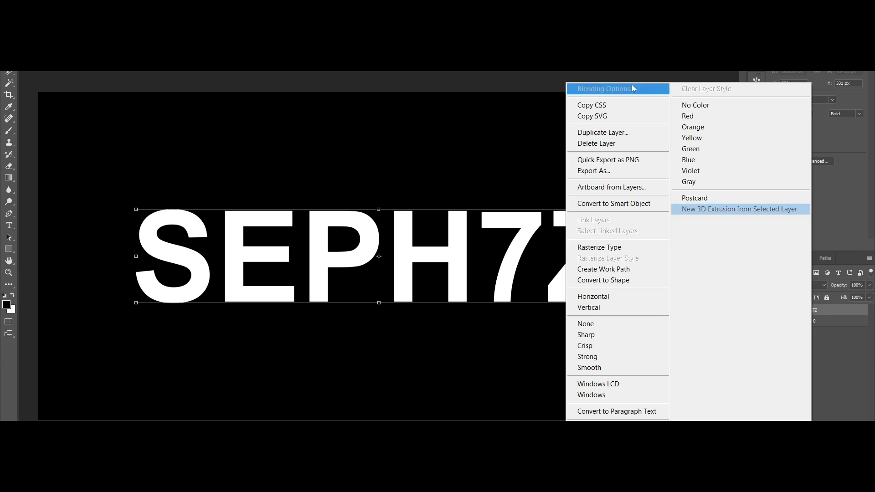
{"action": "left_click", "coordinate": [606, 87]}
{"action": "left_click_drag", "start_coordinate": [150, 52], "coordinate": [704, 24]}
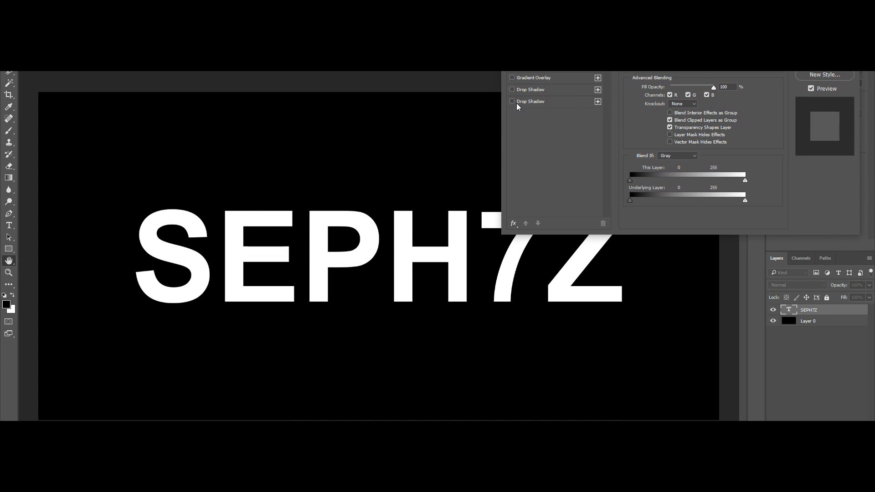
{"action": "left_click", "coordinate": [546, 77]}
{"action": "left_click", "coordinate": [685, 52]}
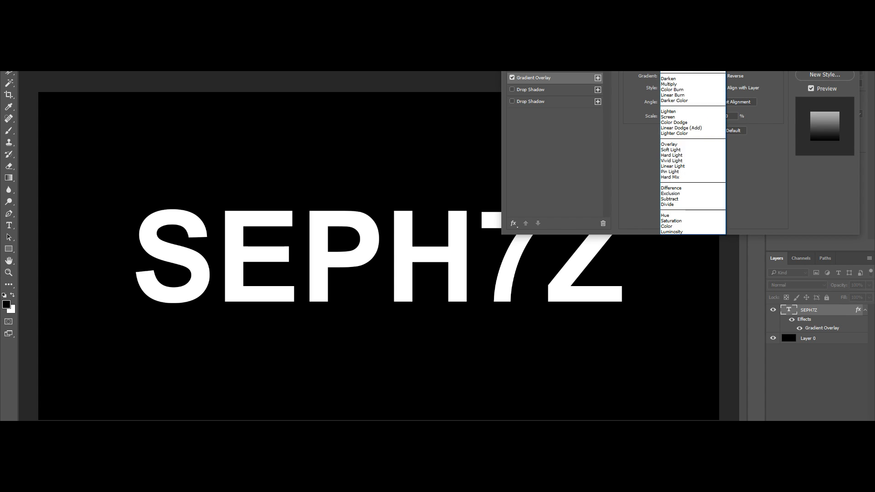
{"action": "left_click", "coordinate": [673, 60]}
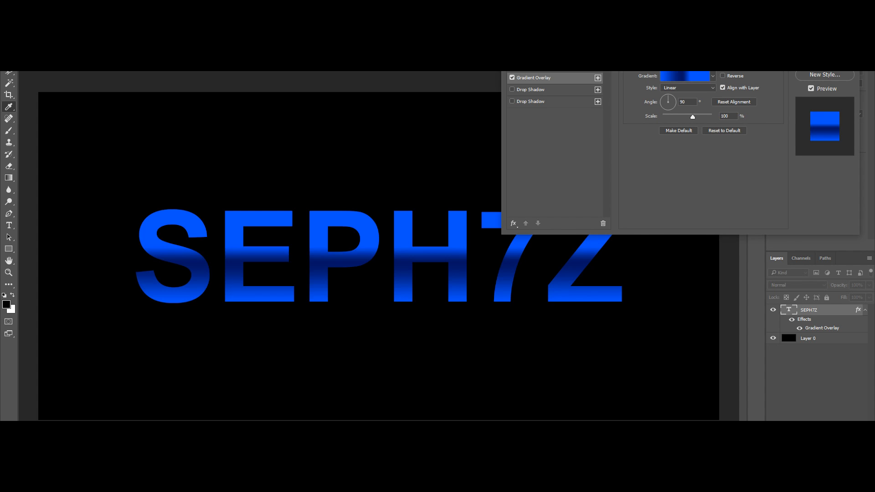
- In the overlay's gradient, shift the dark blue stop to 42% and add a 2e48aa stop at 100%
{"action": "left_click", "coordinate": [684, 75]}
{"action": "left_click_drag", "start_coordinate": [627, 76], "coordinate": [731, 158]}
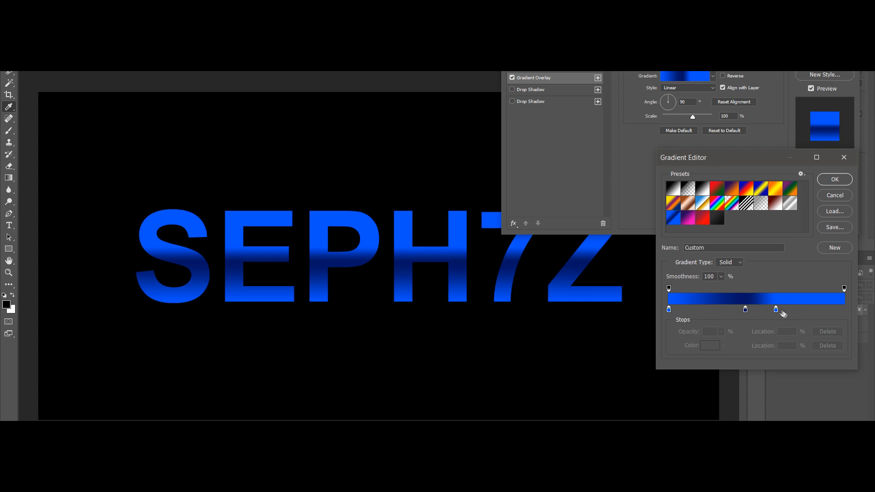
{"action": "left_click_drag", "start_coordinate": [745, 309], "coordinate": [743, 309]}
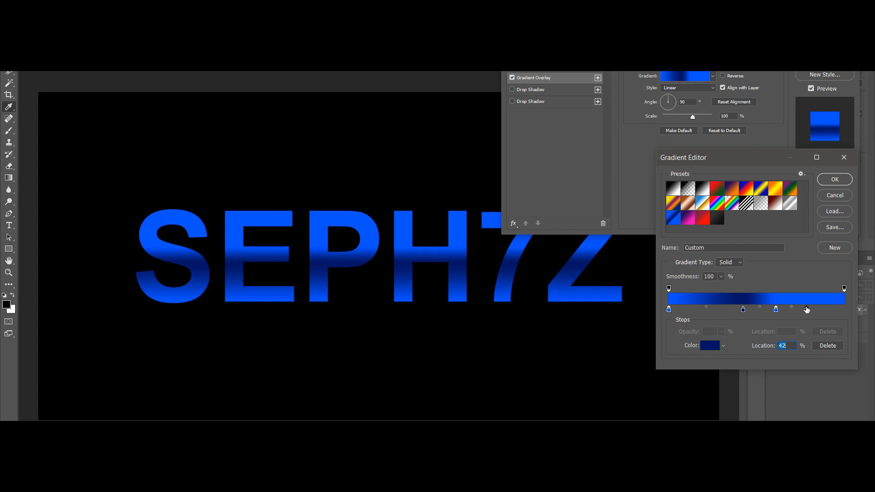
{"action": "left_click", "coordinate": [843, 310]}
{"action": "left_click", "coordinate": [709, 345]}
{"action": "mouse_move", "coordinate": [572, 127]}
{"action": "left_mouse_down"}
{"action": "mouse_move", "coordinate": [626, 113]}
{"action": "mouse_move", "coordinate": [618, 111]}
{"action": "mouse_move", "coordinate": [621, 121]}
{"action": "left_mouse_up"}
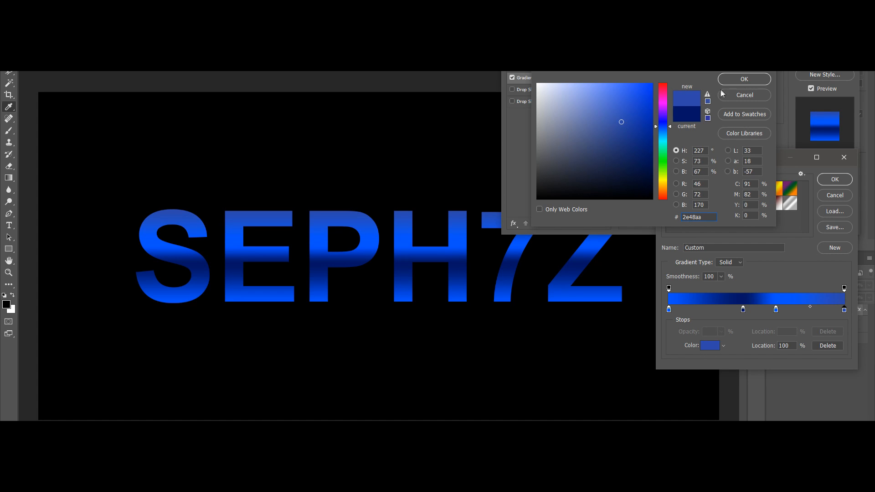
{"action": "left_click", "coordinate": [744, 79]}
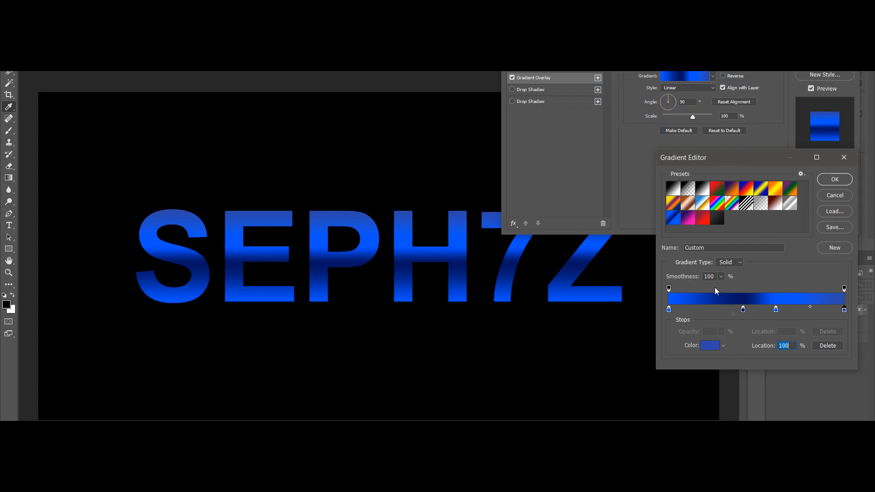
- Move the dark blue stop to 46%, place the bright blue stop just after it, and accept the gradient
{"action": "mouse_move", "coordinate": [741, 310]}
{"action": "left_mouse_down"}
{"action": "mouse_move", "coordinate": [765, 312]}
{"action": "mouse_move", "coordinate": [749, 312]}
{"action": "left_mouse_up"}
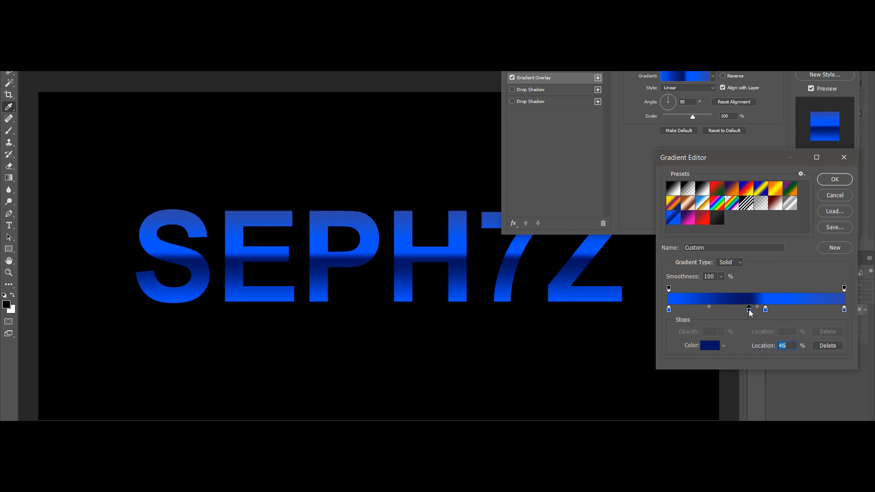
{"action": "left_click_drag", "start_coordinate": [764, 311], "coordinate": [768, 312]}
{"action": "left_click", "coordinate": [834, 179]}
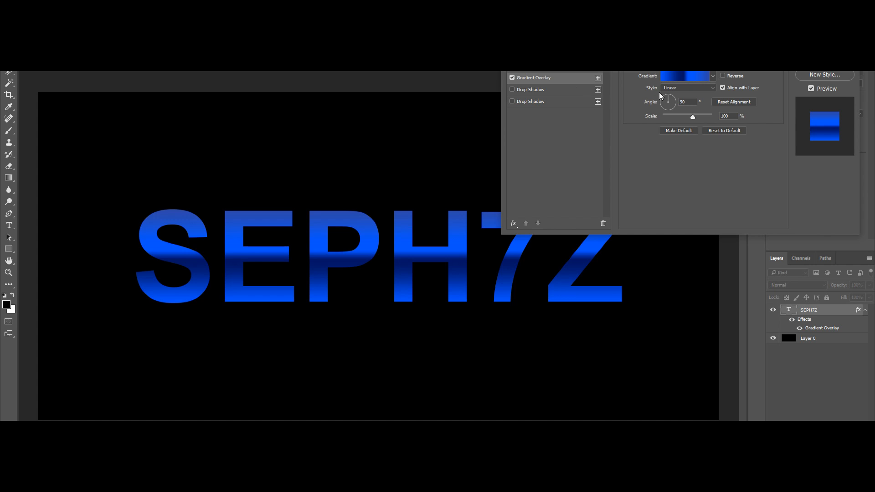
- Remove both Drop Shadow entries from the layer style's effect list
{"action": "left_click", "coordinate": [540, 89]}
{"action": "left_click", "coordinate": [602, 223]}
{"action": "left_click", "coordinate": [602, 223]}
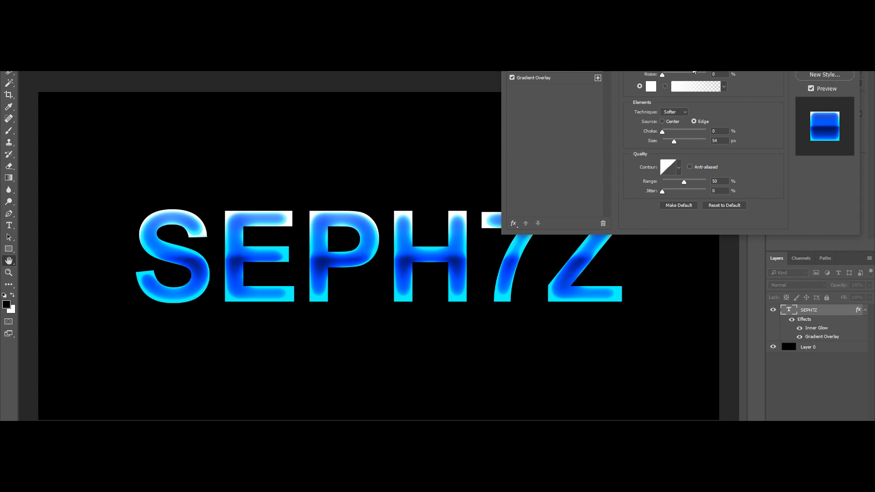
- Configure the text's Inner Glow with a new blend mode and a size of 30 px
{"action": "left_click", "coordinate": [693, 55]}
{"action": "left_click", "coordinate": [686, 121]}
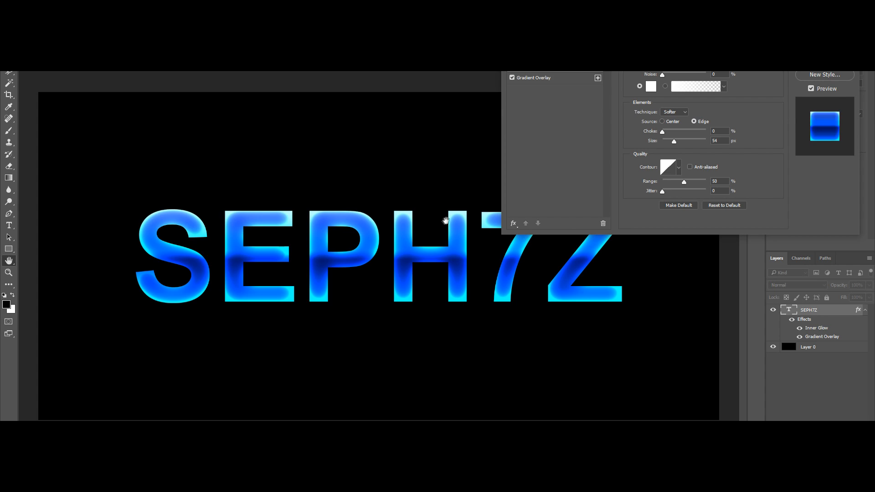
{"action": "left_click_drag", "start_coordinate": [670, 139], "coordinate": [669, 140]}
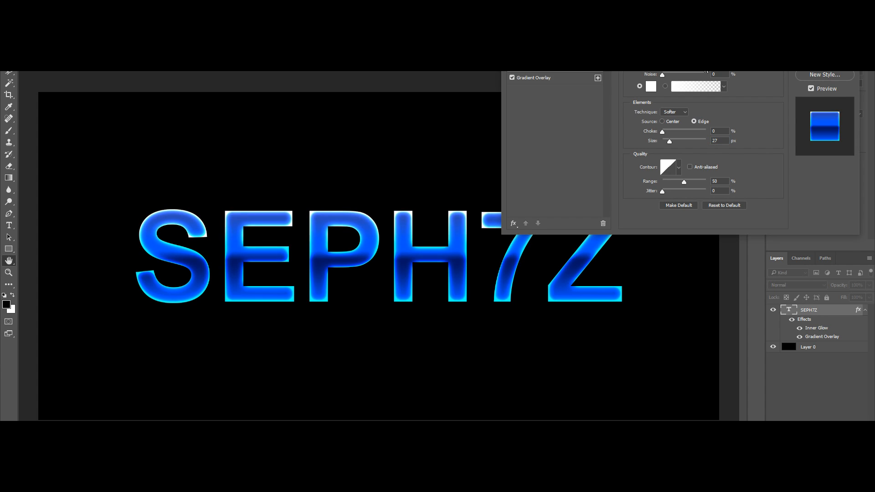
{"action": "left_click_drag", "start_coordinate": [671, 143], "coordinate": [670, 138]}
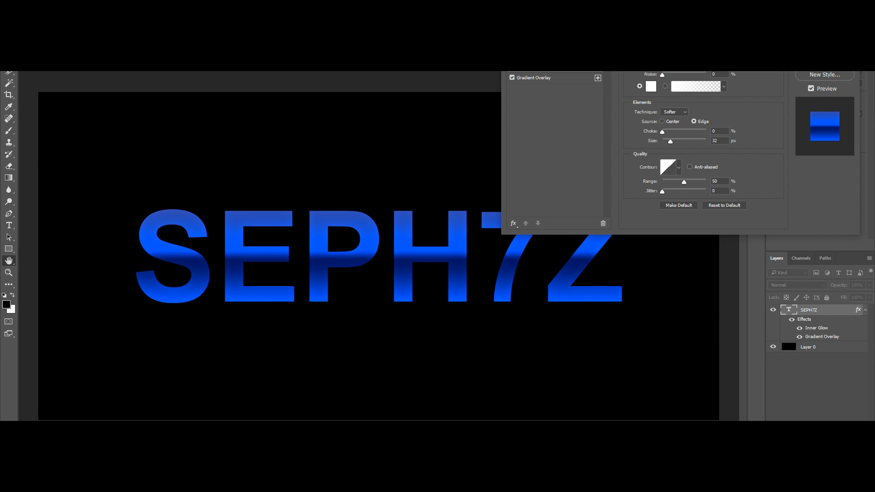
{"action": "double_click", "coordinate": [717, 141]}
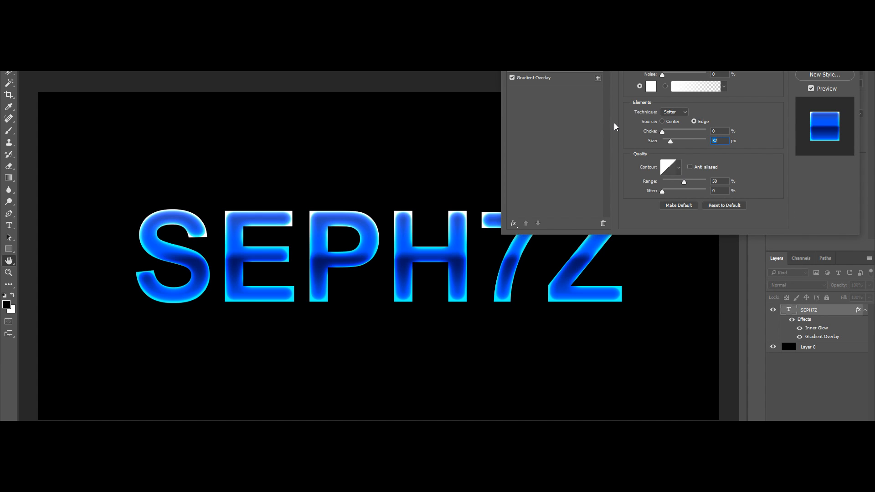
{"action": "type", "text": "30"}
- Add a Bevel & Emboss with Soften at 16 px, enable its Contour, and apply the layer style
{"action": "left_click", "coordinate": [513, 223]}
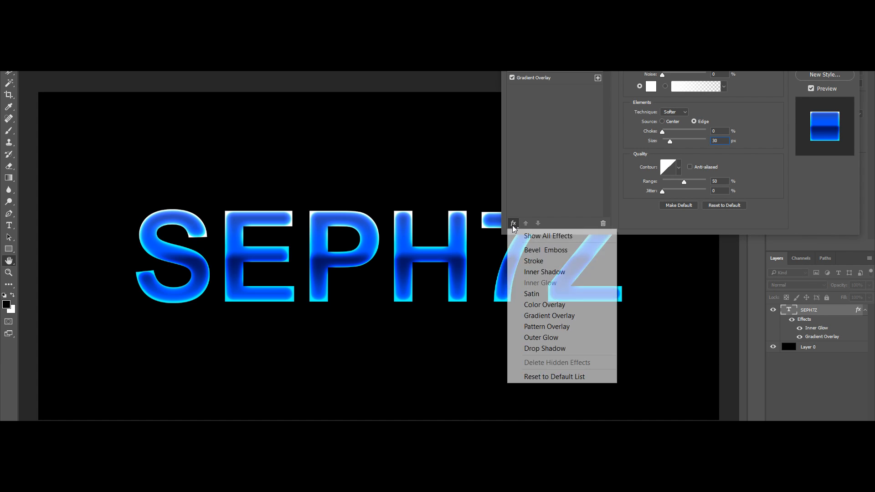
{"action": "left_click", "coordinate": [549, 250]}
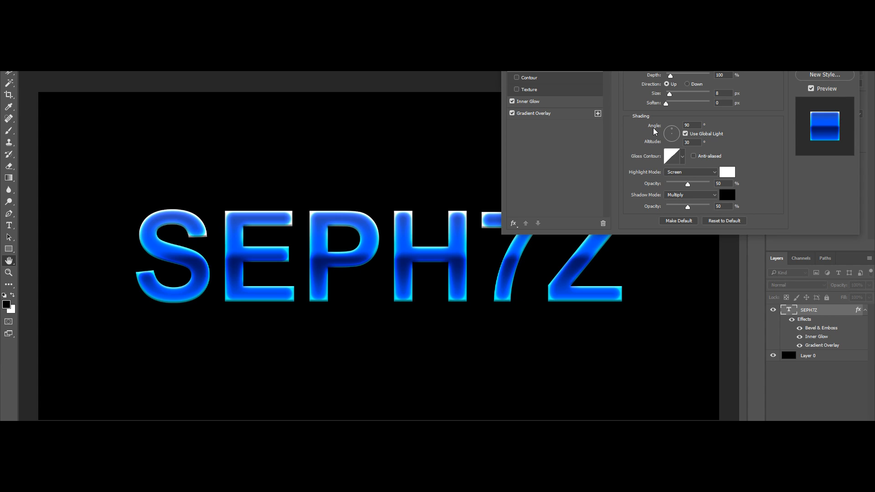
{"action": "left_click_drag", "start_coordinate": [683, 102], "coordinate": [798, 99]}
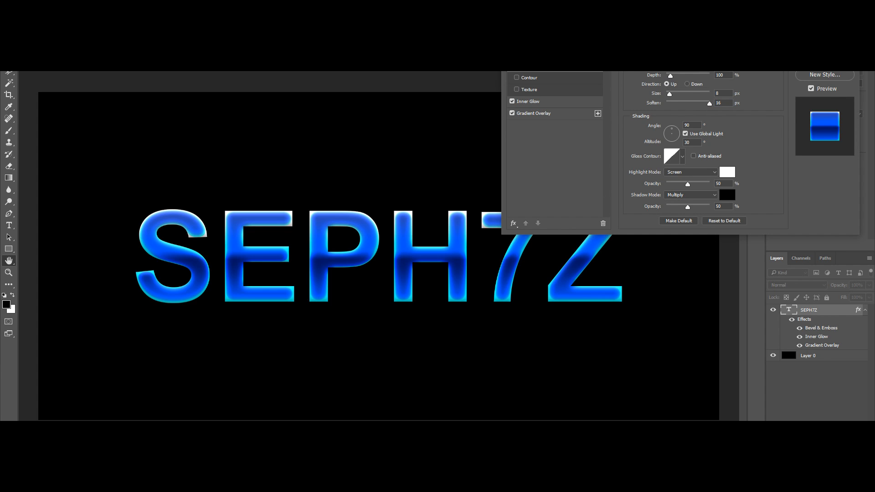
{"action": "left_click", "coordinate": [691, 71]}
{"action": "left_click", "coordinate": [536, 80]}
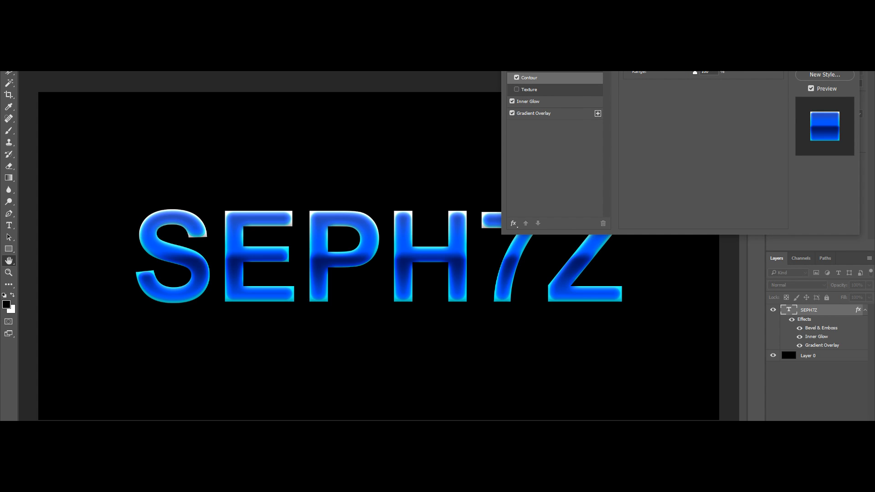
{"action": "key", "text": "Return"}
- Rasterize the layer style of the SEPH7Z text layer
{"action": "right_click", "coordinate": [787, 339]}
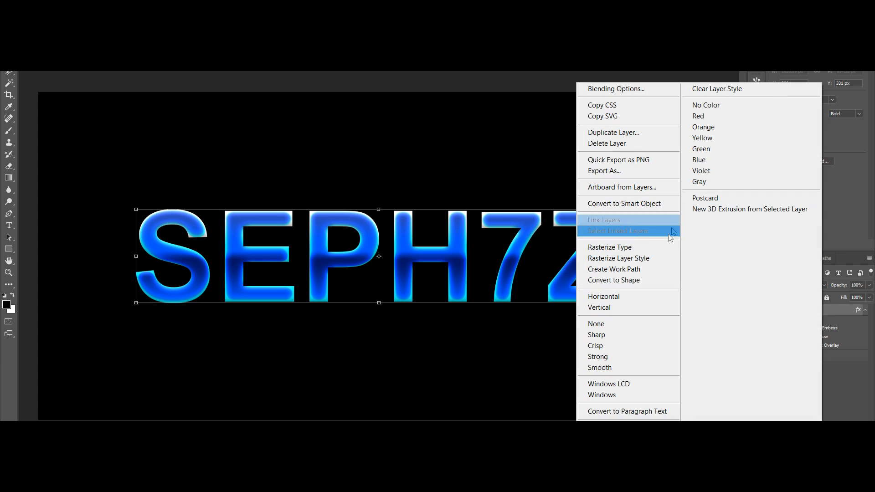
{"action": "left_click", "coordinate": [641, 258]}
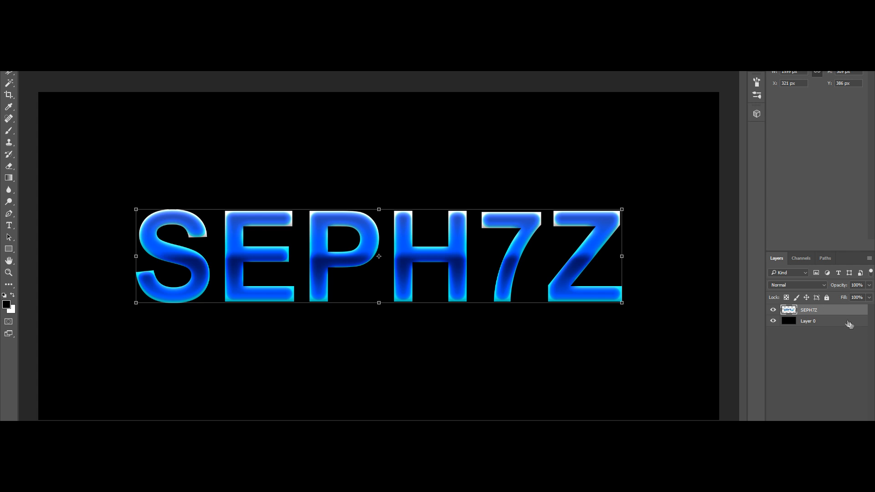
- Add an Inner Glow with a changed blend mode and a size of 10 px to the SEPH7Z layer, and rasterize its layer style
{"action": "right_click", "coordinate": [837, 315]}
{"action": "left_click", "coordinate": [666, 78]}
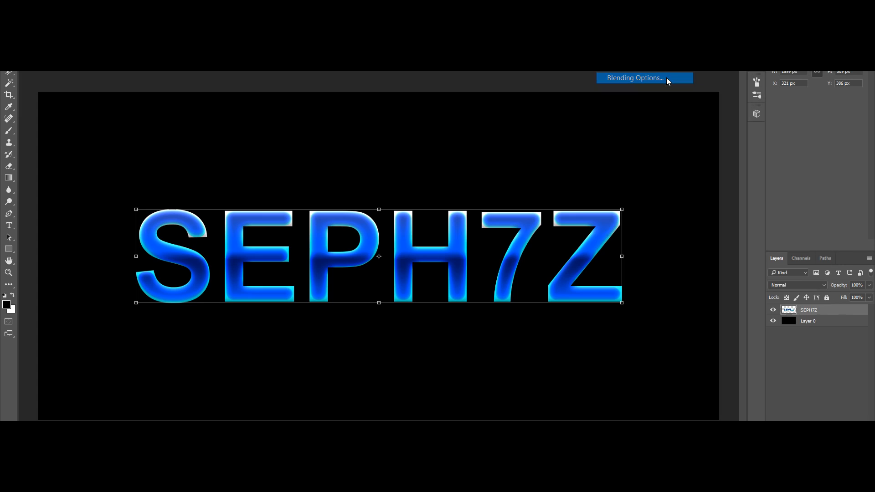
{"action": "left_click", "coordinate": [542, 102]}
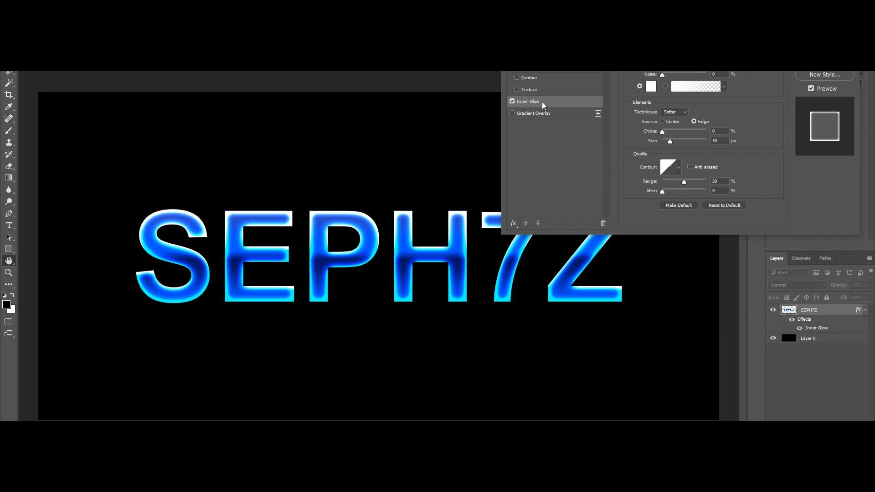
{"action": "left_click", "coordinate": [693, 55]}
{"action": "left_click", "coordinate": [682, 146]}
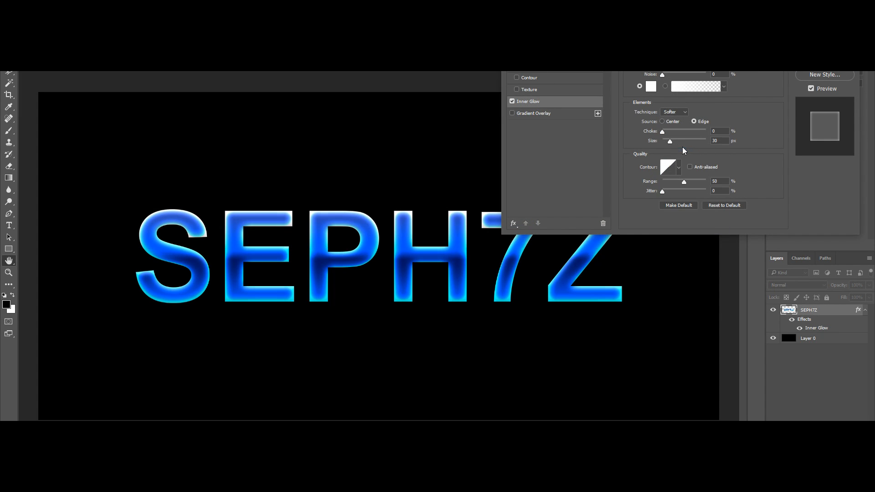
{"action": "left_click_drag", "start_coordinate": [670, 140], "coordinate": [666, 140]}
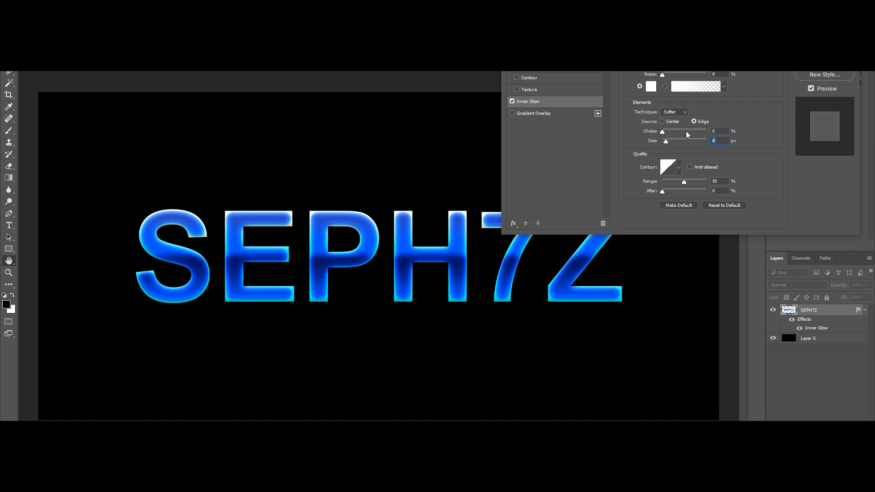
{"action": "type", "text": "10"}
{"action": "key", "text": "Return"}
{"action": "right_click", "coordinate": [813, 310]}
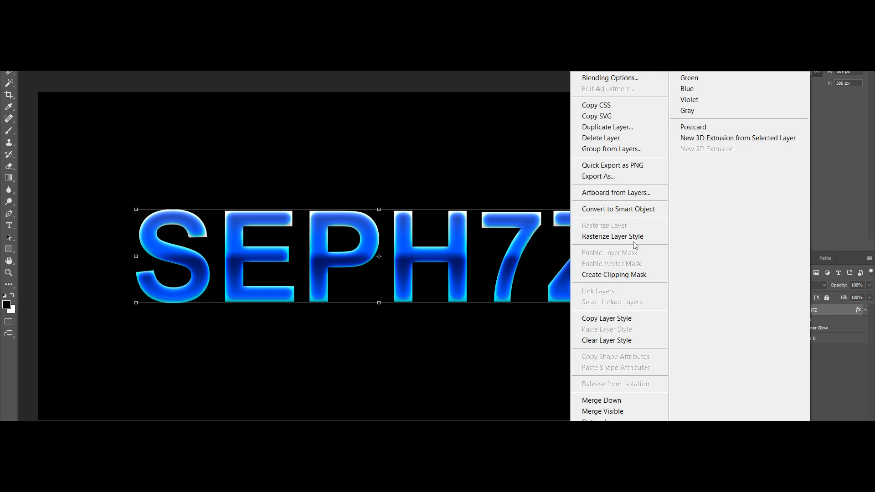
{"action": "key", "text": "Escape"}
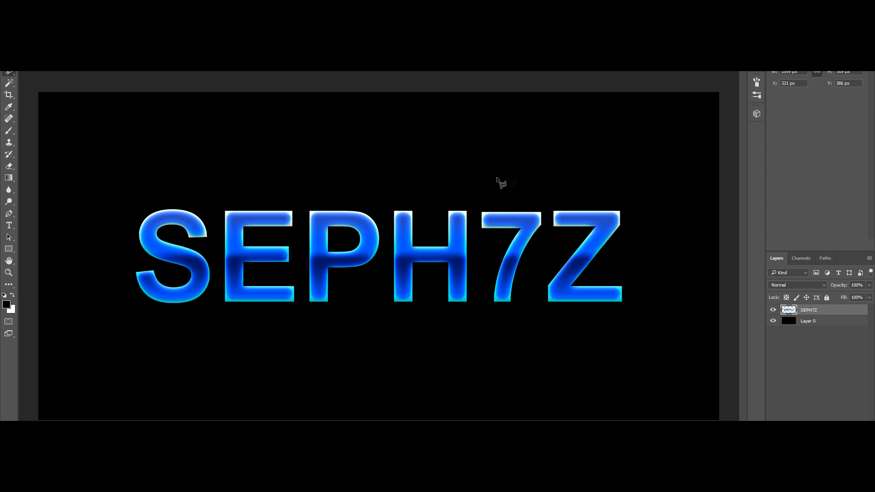
{"action": "left_click_drag", "start_coordinate": [552, 172], "coordinate": [548, 281]}
{"action": "left_click", "coordinate": [530, 328]}
{"action": "left_click", "coordinate": [650, 318]}
{"action": "left_click", "coordinate": [648, 182]}
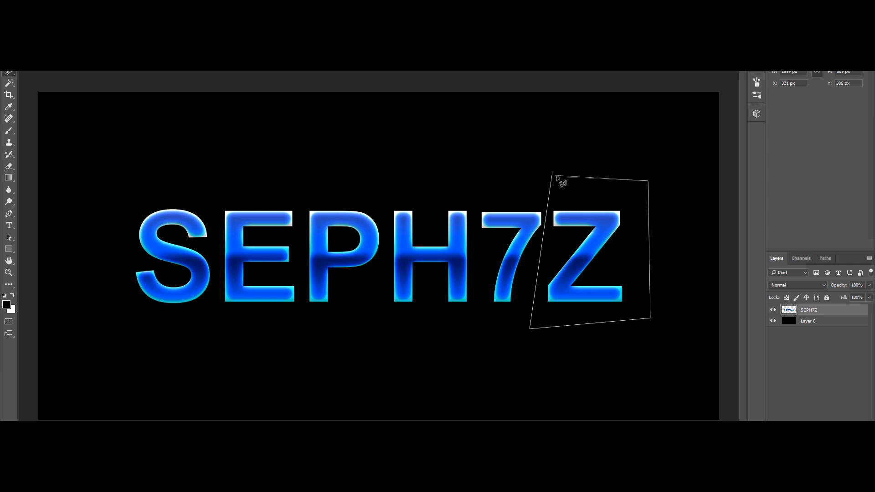
{"action": "left_click", "coordinate": [551, 173]}
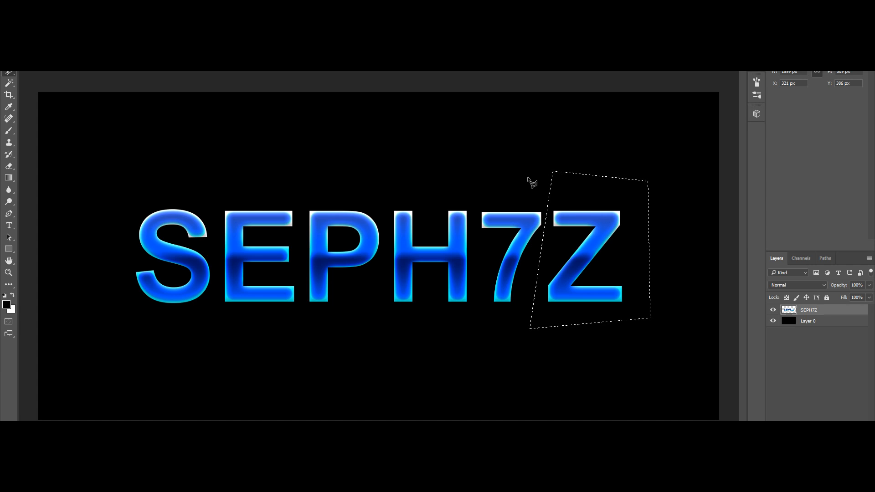
- Outline the letter Z with a wide Polygonal Lasso selection that clears the neighbouring 7
{"action": "right_click", "coordinate": [12, 74]}
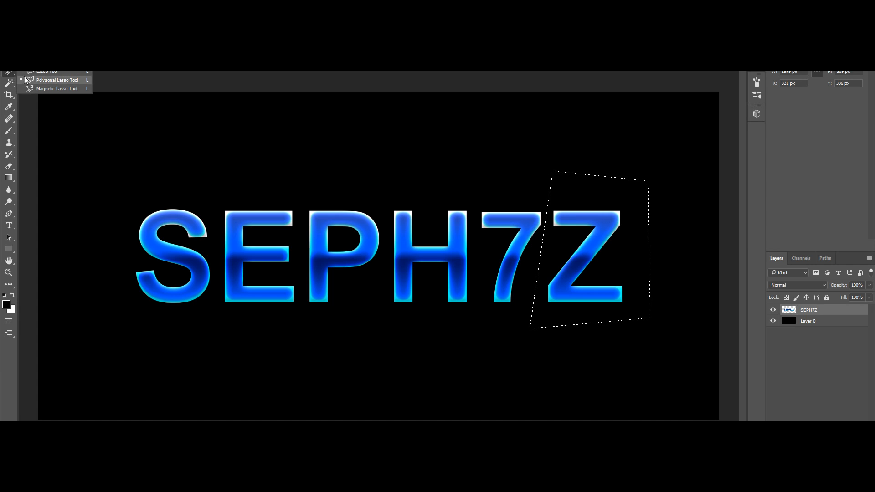
{"action": "left_click", "coordinate": [57, 80]}
{"action": "left_click", "coordinate": [565, 145]}
{"action": "left_click", "coordinate": [517, 353]}
{"action": "left_click", "coordinate": [668, 351]}
{"action": "left_click", "coordinate": [644, 181]}
{"action": "double_click", "coordinate": [568, 161]}
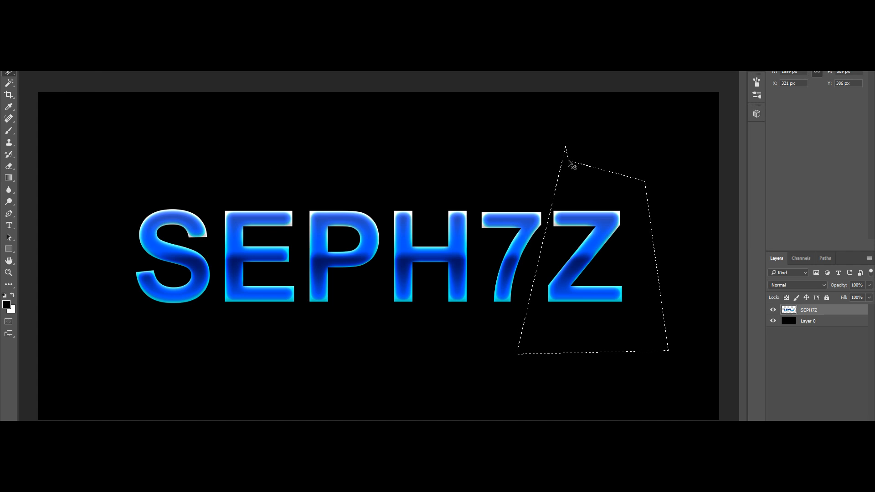
- Transfer the selected Z to its own new layer and place it just after the 7, at about X 1667 px, Y 390 px
{"action": "key", "text": "Delete"}
{"action": "key", "text": "ctrl+d"}
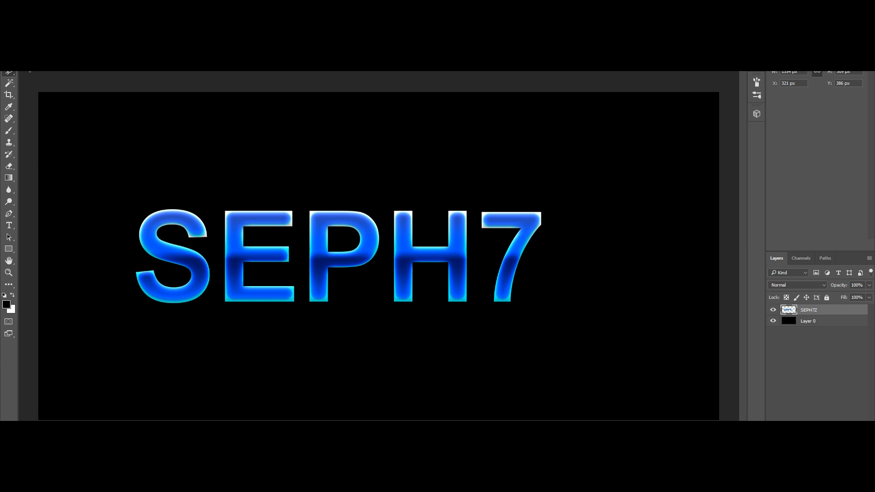
{"action": "key", "text": "v"}
{"action": "key", "text": "ctrl+v"}
{"action": "left_click_drag", "start_coordinate": [398, 232], "coordinate": [600, 229]}
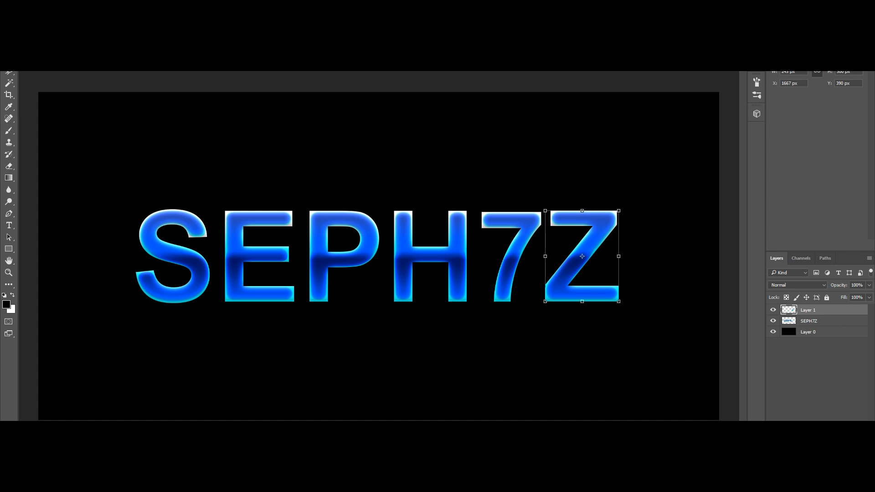
- Warp the Z with raised upper corners, a curved base and a long pointed tail at its lower right, and apply the transformation
{"action": "left_click", "coordinate": [40, 6]}
{"action": "mouse_move", "coordinate": [105, 252]}
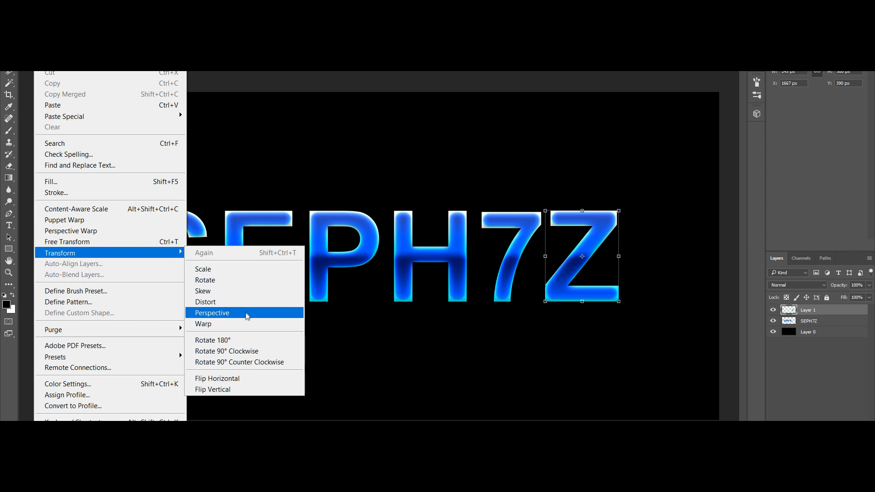
{"action": "left_click", "coordinate": [249, 323]}
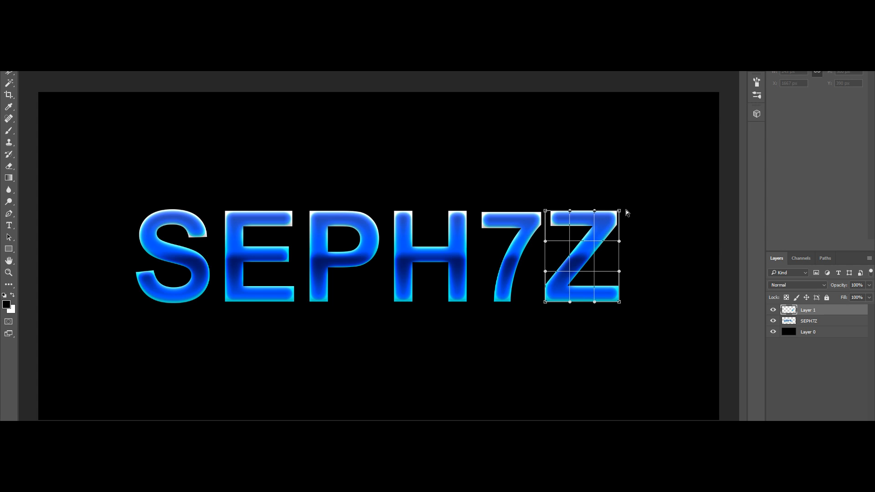
{"action": "left_click_drag", "start_coordinate": [619, 214], "coordinate": [621, 196]}
{"action": "left_click_drag", "start_coordinate": [546, 211], "coordinate": [540, 191]}
{"action": "left_click_drag", "start_coordinate": [582, 302], "coordinate": [642, 334]}
{"action": "mouse_move", "coordinate": [560, 248]}
{"action": "left_mouse_down"}
{"action": "mouse_move", "coordinate": [586, 258]}
{"action": "mouse_move", "coordinate": [550, 264]}
{"action": "left_mouse_up"}
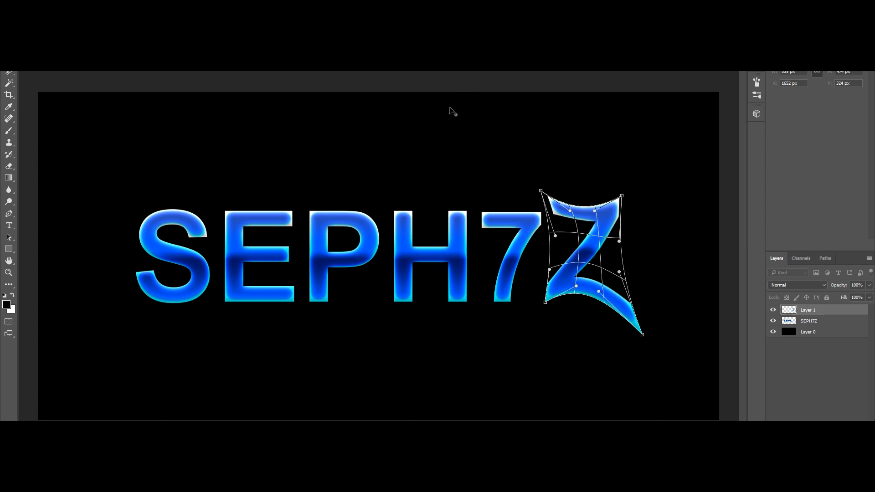
{"action": "mouse_move", "coordinate": [548, 308]}
{"action": "left_mouse_down"}
{"action": "mouse_move", "coordinate": [548, 320]}
{"action": "mouse_move", "coordinate": [547, 301]}
{"action": "mouse_move", "coordinate": [556, 301]}
{"action": "mouse_move", "coordinate": [560, 283]}
{"action": "left_mouse_up"}
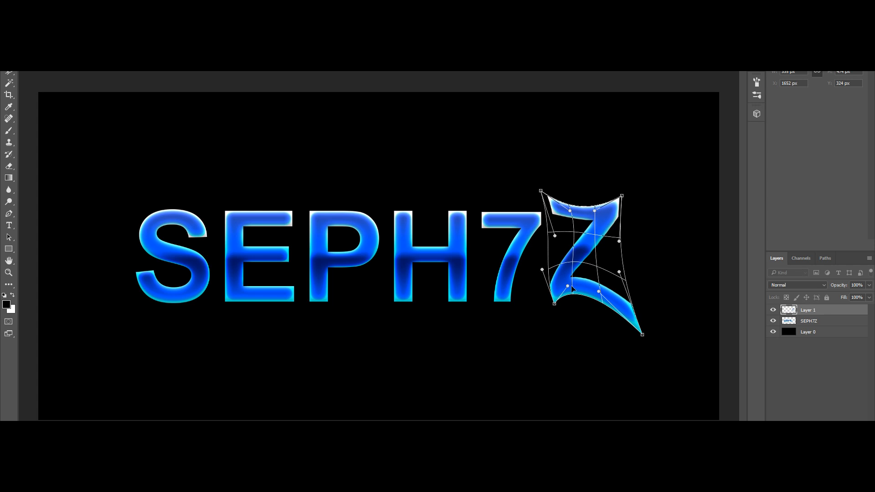
{"action": "left_click_drag", "start_coordinate": [569, 211], "coordinate": [568, 219]}
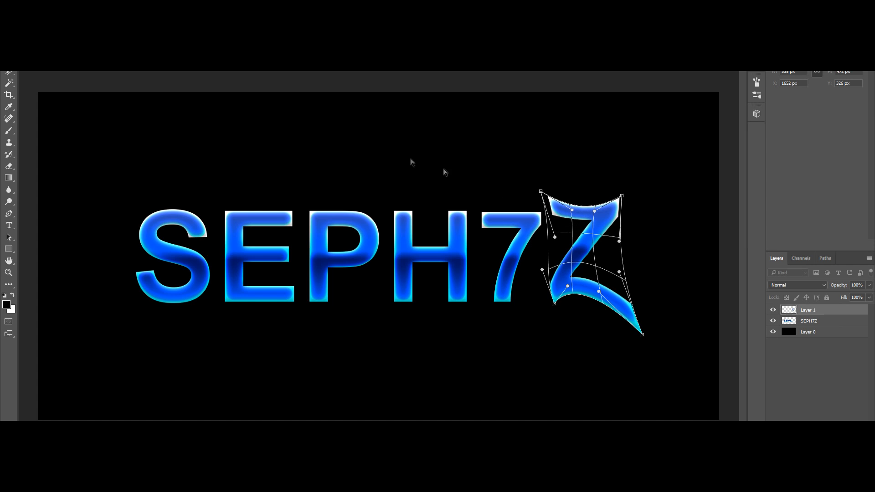
{"action": "left_click", "coordinate": [9, 73]}
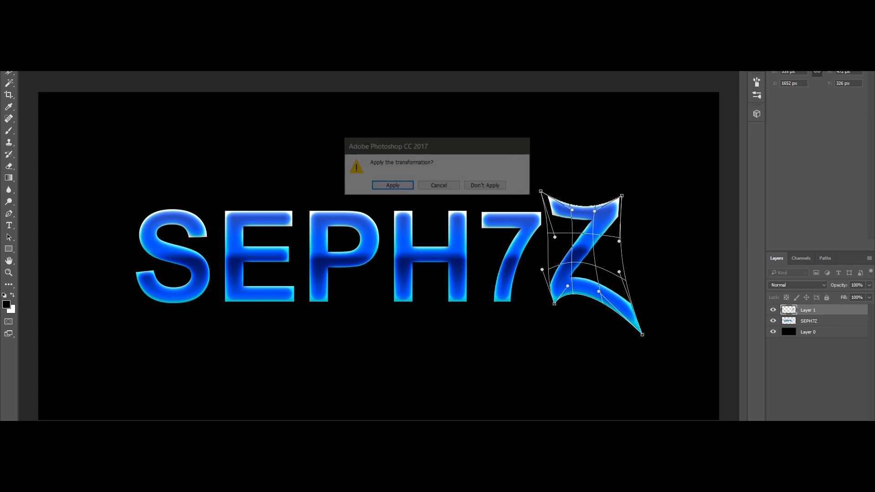
{"action": "left_click", "coordinate": [398, 185]}
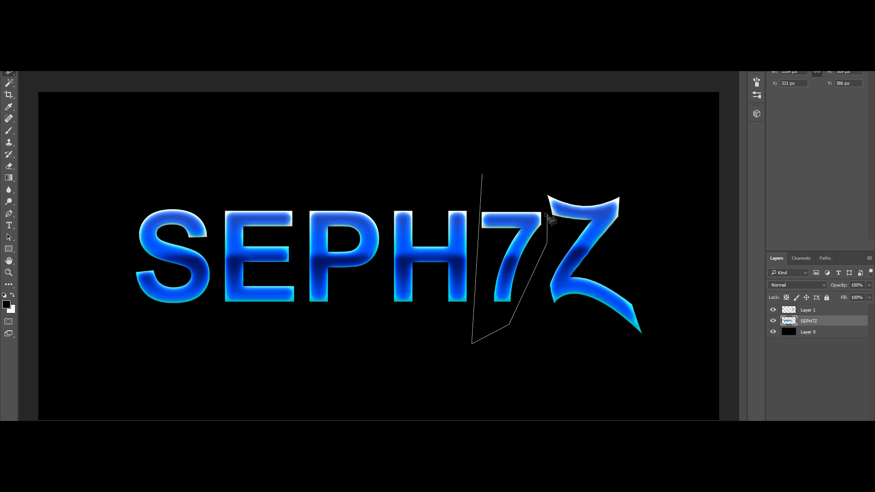
- Outline the 7 on the SEPH7Z layer with the Polygonal Lasso and warp it by pulling all four corners outward
{"action": "left_click", "coordinate": [546, 214]}
{"action": "left_click", "coordinate": [483, 174]}
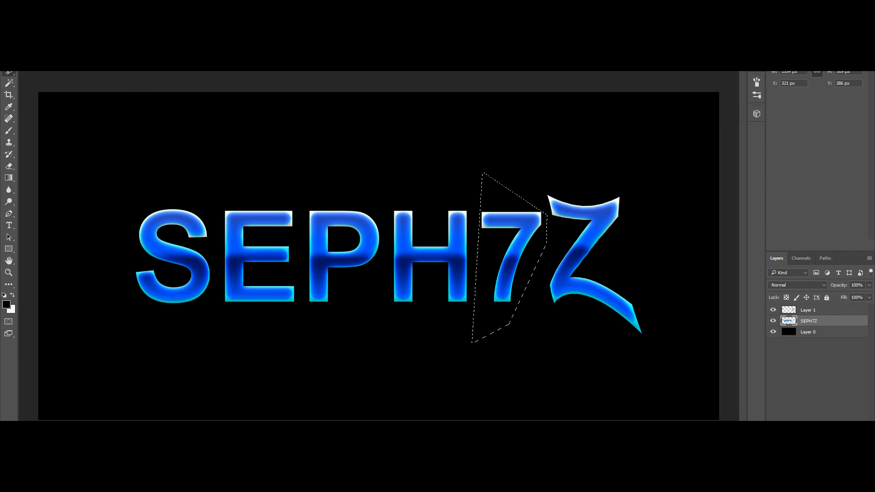
{"action": "left_click", "coordinate": [40, 5]}
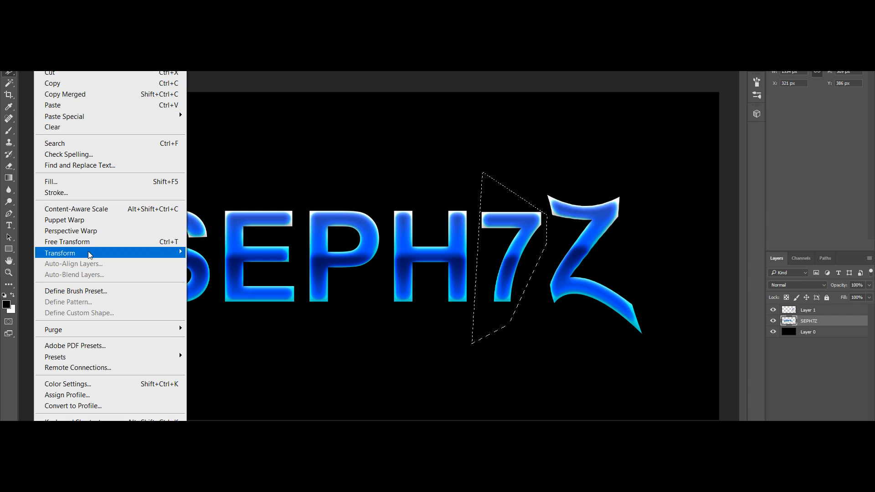
{"action": "mouse_move", "coordinate": [178, 253]}
{"action": "left_click", "coordinate": [236, 324]}
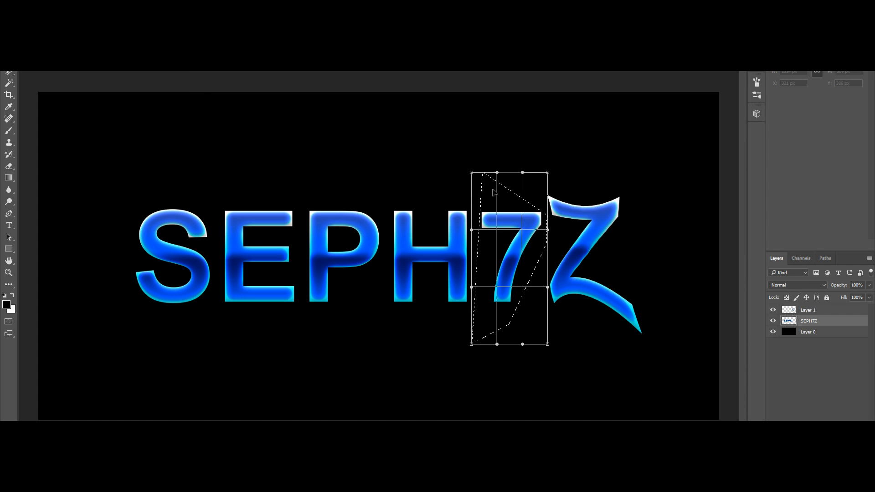
{"action": "left_click_drag", "start_coordinate": [472, 173], "coordinate": [460, 155]}
{"action": "left_click_drag", "start_coordinate": [547, 173], "coordinate": [558, 140]}
{"action": "left_click_drag", "start_coordinate": [547, 344], "coordinate": [582, 384]}
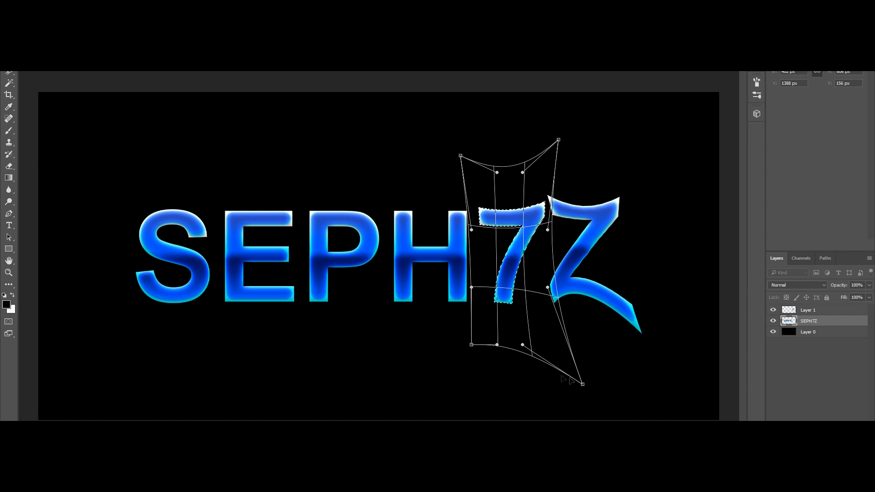
{"action": "left_click_drag", "start_coordinate": [471, 344], "coordinate": [454, 370]}
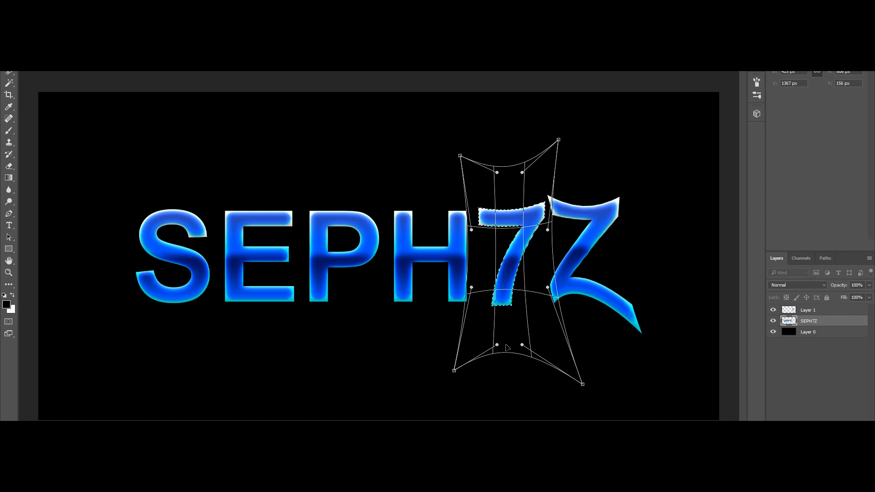
- Bend the upper right end of the 7 into a raised point, refine its left side, and apply the warp
{"action": "mouse_move", "coordinate": [510, 349]}
{"action": "left_mouse_down"}
{"action": "mouse_move", "coordinate": [511, 299]}
{"action": "mouse_move", "coordinate": [510, 351]}
{"action": "left_mouse_up"}
{"action": "mouse_move", "coordinate": [550, 231]}
{"action": "left_mouse_down"}
{"action": "mouse_move", "coordinate": [577, 196]}
{"action": "mouse_move", "coordinate": [565, 159]}
{"action": "left_mouse_up"}
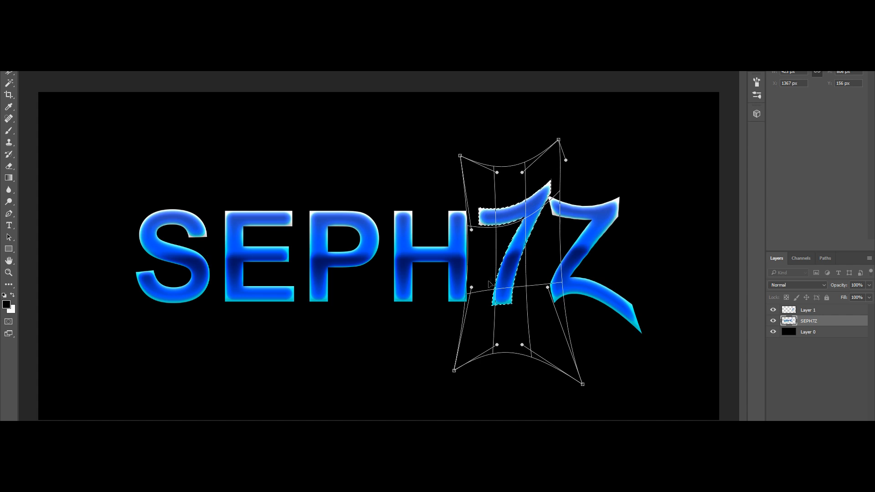
{"action": "mouse_move", "coordinate": [479, 289]}
{"action": "left_mouse_down"}
{"action": "mouse_move", "coordinate": [414, 356]}
{"action": "mouse_move", "coordinate": [570, 234]}
{"action": "mouse_move", "coordinate": [473, 274]}
{"action": "left_mouse_up"}
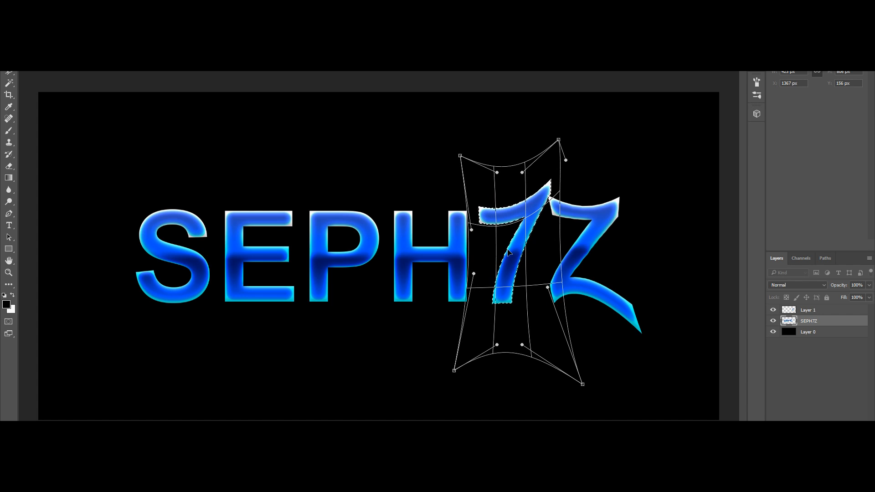
{"action": "left_click", "coordinate": [10, 79]}
{"action": "left_click", "coordinate": [393, 185]}
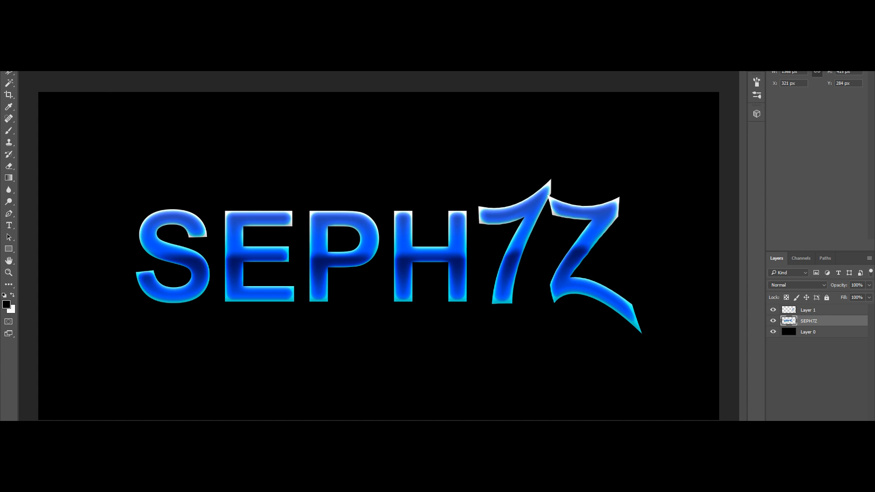
- Shift the SEPH7 lettering toward the Z to about X 390 px, Y 309 px, and outline the 7 with the Polygonal Lasso
{"action": "left_click_drag", "start_coordinate": [541, 232], "coordinate": [561, 240]}
{"action": "left_click", "coordinate": [9, 73]}
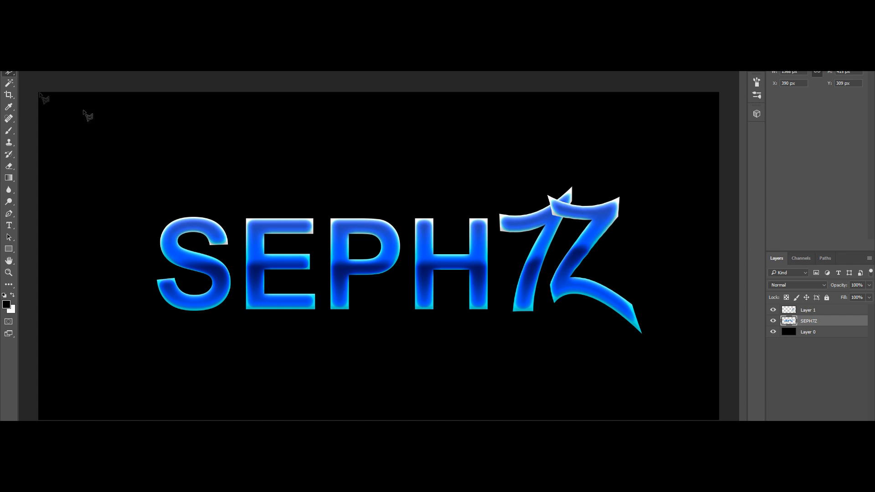
{"action": "left_click", "coordinate": [490, 179]}
{"action": "left_click", "coordinate": [492, 342]}
{"action": "left_click", "coordinate": [610, 344]}
{"action": "left_click", "coordinate": [607, 112]}
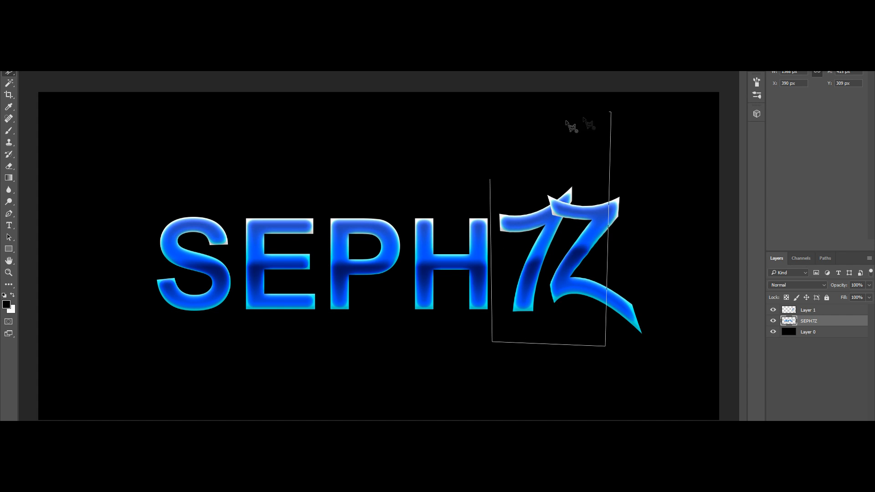
{"action": "double_click", "coordinate": [586, 121]}
- Cut the 7 onto its own new layer and place it between the H and Z, at about X 1515 px, Y 332 px
{"action": "key", "text": "ctrl+x"}
{"action": "key", "text": "ctrl+v"}
{"action": "key", "text": "v"}
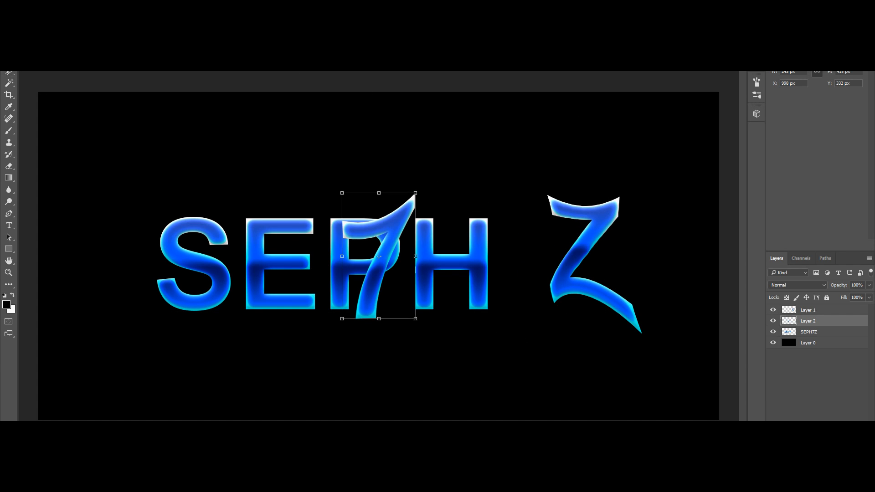
{"action": "left_click_drag", "start_coordinate": [383, 239], "coordinate": [538, 240]}
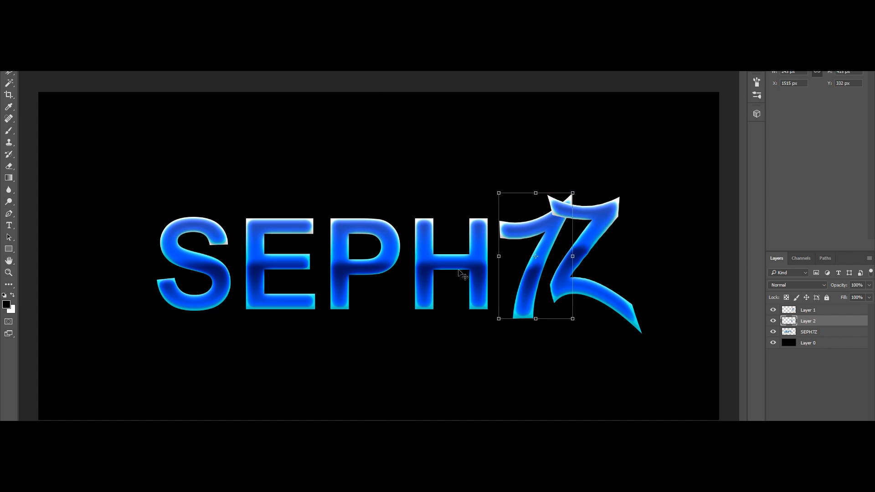
{"action": "left_click_drag", "start_coordinate": [548, 237], "coordinate": [550, 231]}
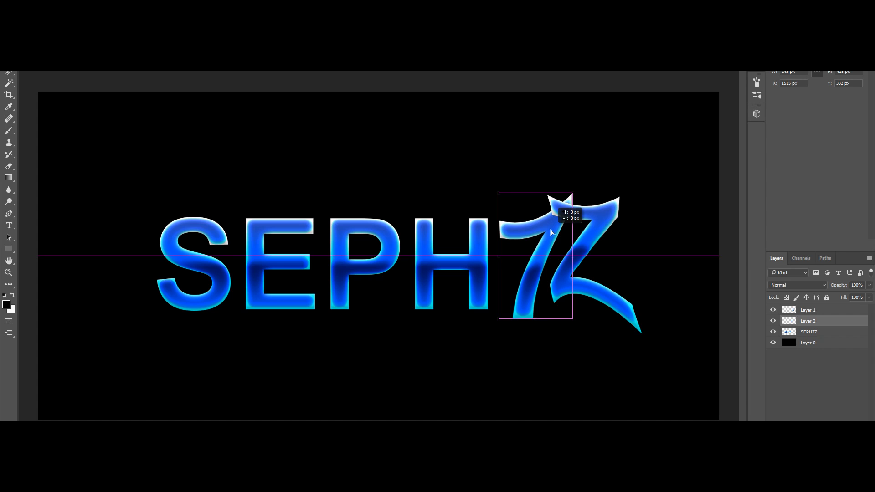
- Scale up the Z on Layer 1 to about X 1601 px, Y 299 px, and apply the transformation
{"action": "left_click", "coordinate": [616, 206]}
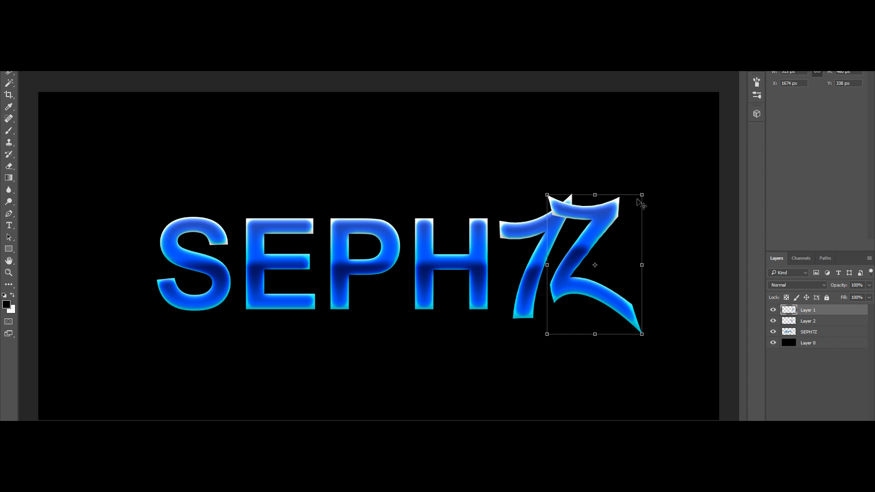
{"action": "left_click", "coordinate": [10, 225]}
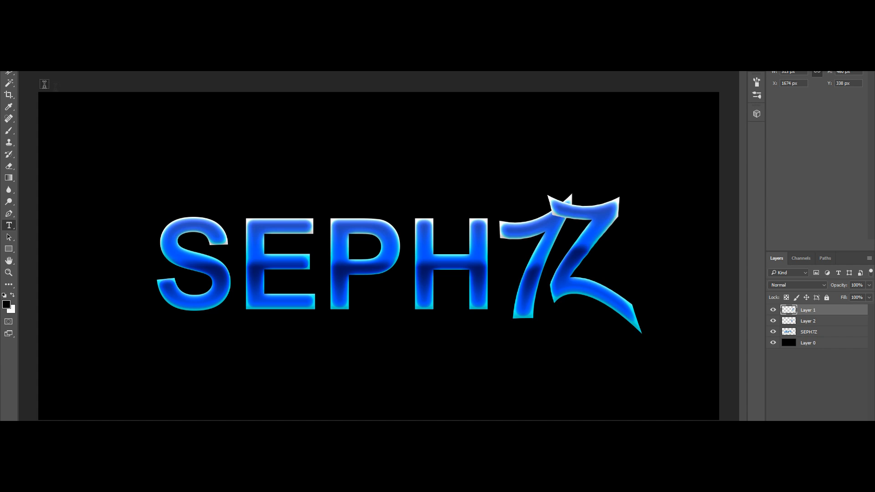
{"action": "key", "text": "ctrl+t"}
{"action": "left_click_drag", "start_coordinate": [643, 193], "coordinate": [708, 138]}
{"action": "left_click_drag", "start_coordinate": [657, 186], "coordinate": [639, 217]}
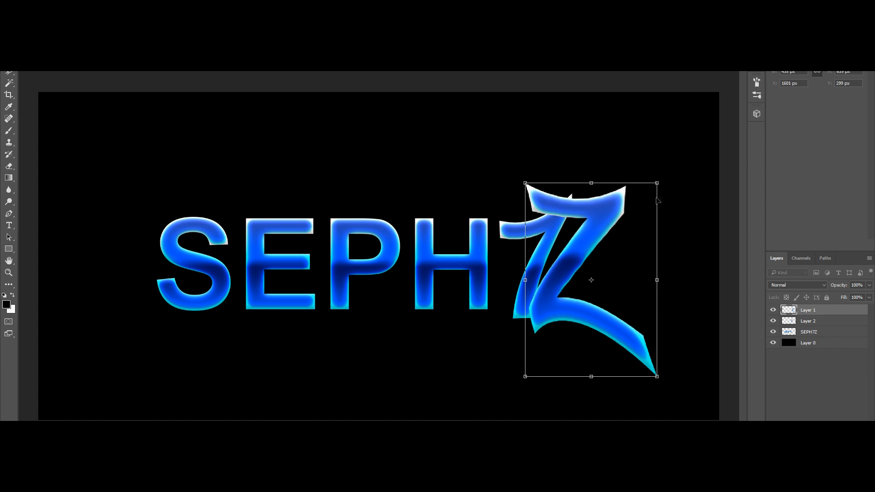
{"action": "left_click", "coordinate": [9, 48]}
{"action": "left_click", "coordinate": [405, 187]}
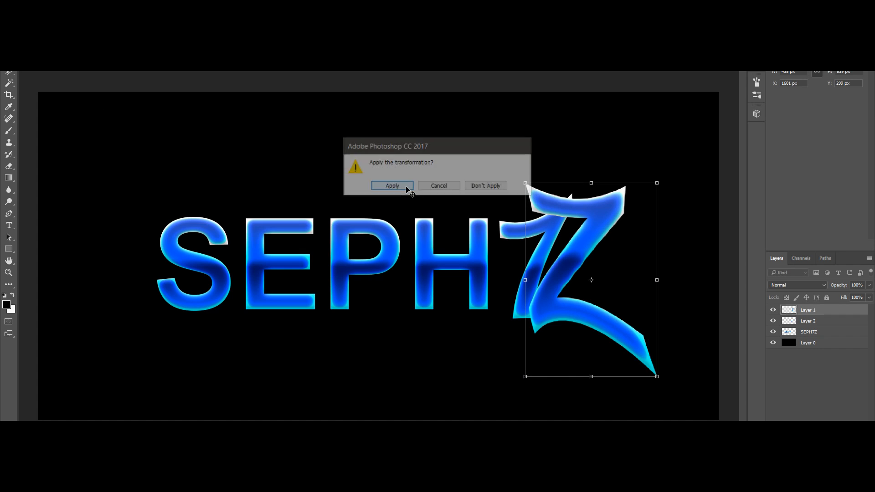
- Adjust the 7 on Layer 2 at its upper right end to fit beside the enlarged Z
{"action": "left_click", "coordinate": [815, 323]}
{"action": "left_click_drag", "start_coordinate": [572, 193], "coordinate": [559, 210]}
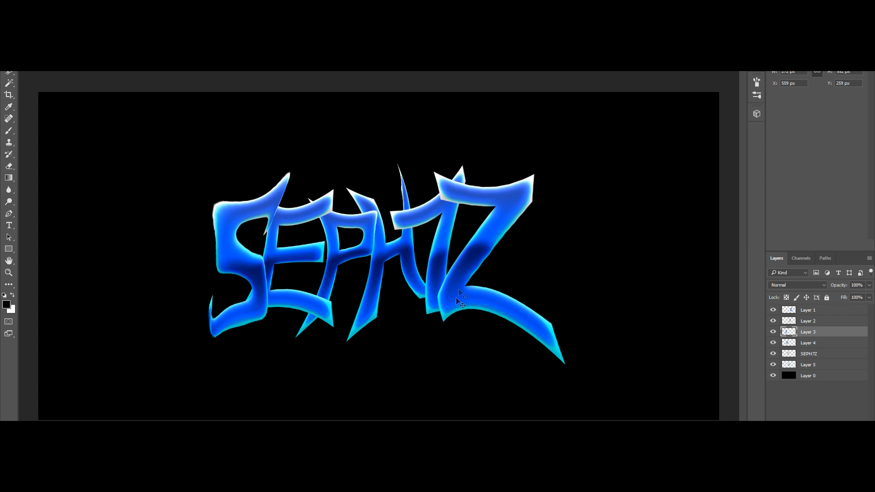
- Duplicate the six letter layers, from Layer 1 to Layer 5, 26 times, shifting each set of copies slightly upward to build an extrusion
{"action": "left_click", "coordinate": [773, 332]}
{"action": "left_click", "coordinate": [773, 331]}
{"action": "left_click", "coordinate": [819, 311]}
{"action": "left_click", "coordinate": [820, 365], "text": "shift"}
{"action": "key", "text": "ctrl+j"}
{"action": "key", "text": "ctrl+j"}
{"action": "key", "text": "ctrl+j"}
{"action": "key", "text": "ctrl+j"}
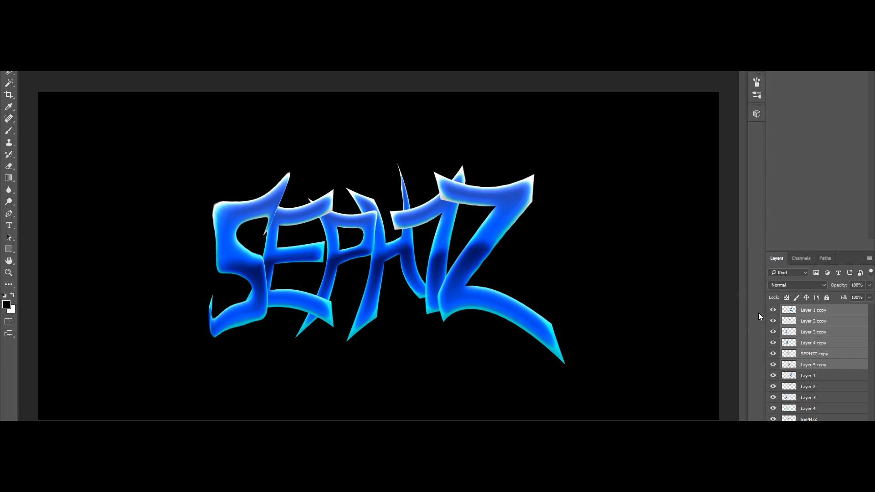
{"action": "key", "text": "ctrl+j"}
{"action": "key", "text": "ctrl+j"}
{"action": "key", "text": "ctrl+j"}
{"action": "key", "text": "ctrl+j"}
{"action": "key", "text": "ctrl+j"}
{"action": "key", "text": "ctrl+j"}
{"action": "key", "text": "ctrl+j"}
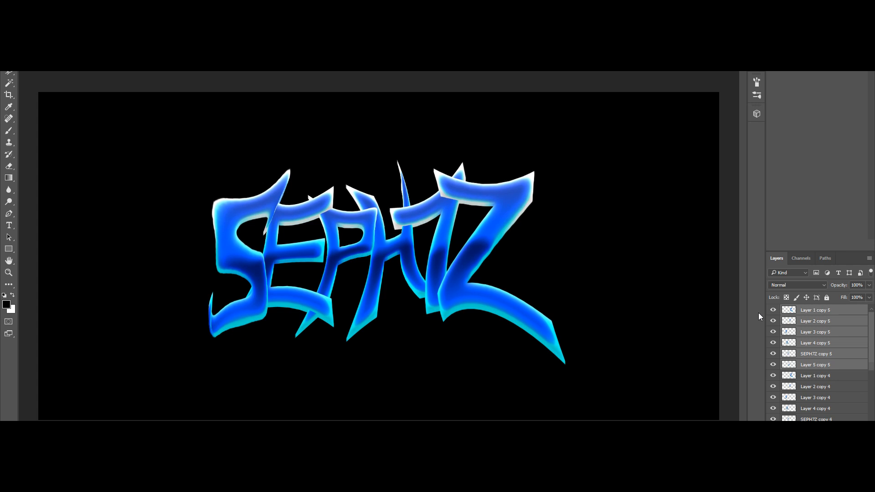
{"action": "key", "text": "ctrl+j"}
{"action": "key", "text": "ctrl+j"}
{"action": "key", "text": "ctrl+j"}
{"action": "key", "text": "ctrl+j"}
{"action": "key", "text": "ctrl+j"}
{"action": "key", "text": "ctrl+j"}
{"action": "key", "text": "ctrl+j"}
{"action": "key", "text": "ctrl+j"}
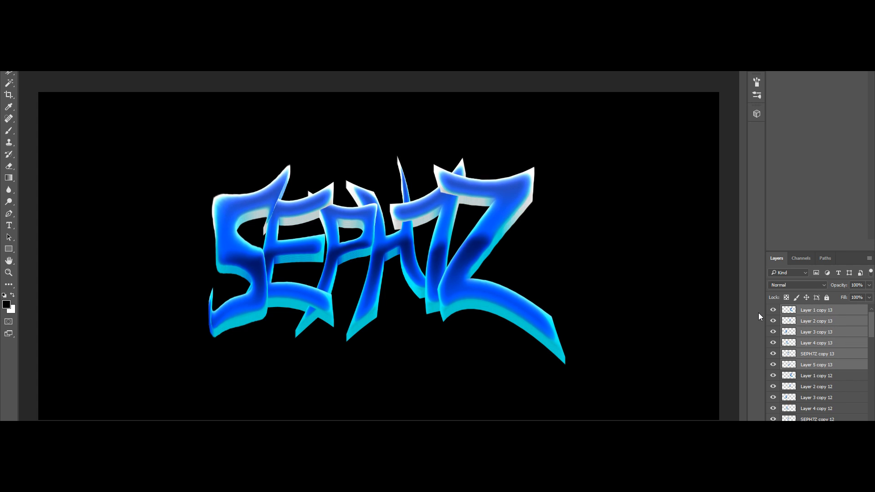
{"action": "key", "text": "ctrl+j"}
{"action": "key", "text": "ctrl+j"}
{"action": "key", "text": "ctrl+j"}
{"action": "key", "text": "ctrl+j"}
{"action": "key", "text": "ctrl+j"}
{"action": "key", "text": "ctrl+j"}
{"action": "key", "text": "ctrl+j"}
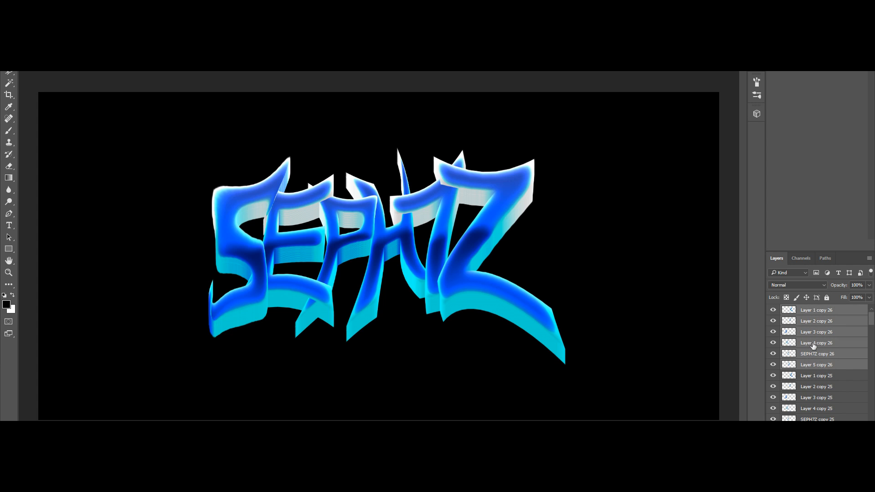
- Merge all letter layers from Layer 1 copy 25 down to the original Layer 5 into one extrusion layer
{"action": "left_click", "coordinate": [820, 378]}
{"action": "left_click_drag", "start_coordinate": [871, 319], "coordinate": [872, 460]}
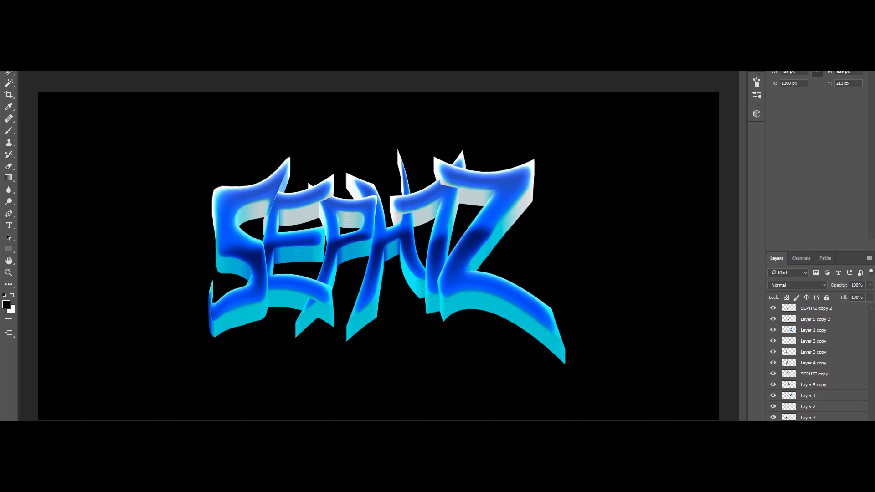
{"action": "left_click", "coordinate": [837, 399], "text": "shift"}
{"action": "scroll", "coordinate": [842, 395], "scroll_direction": "up", "scroll_amount": 4}
{"action": "left_click_drag", "start_coordinate": [872, 449], "coordinate": [872, 357]}
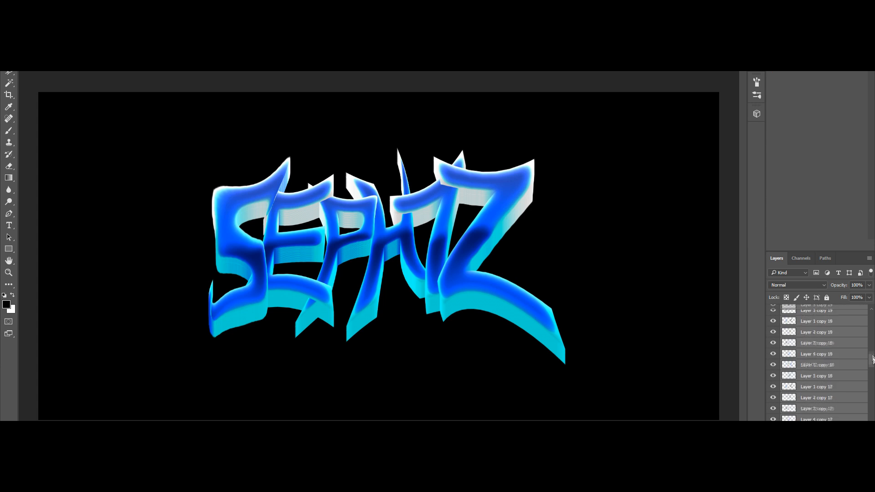
{"action": "right_click", "coordinate": [823, 390]}
{"action": "left_click", "coordinate": [648, 400]}
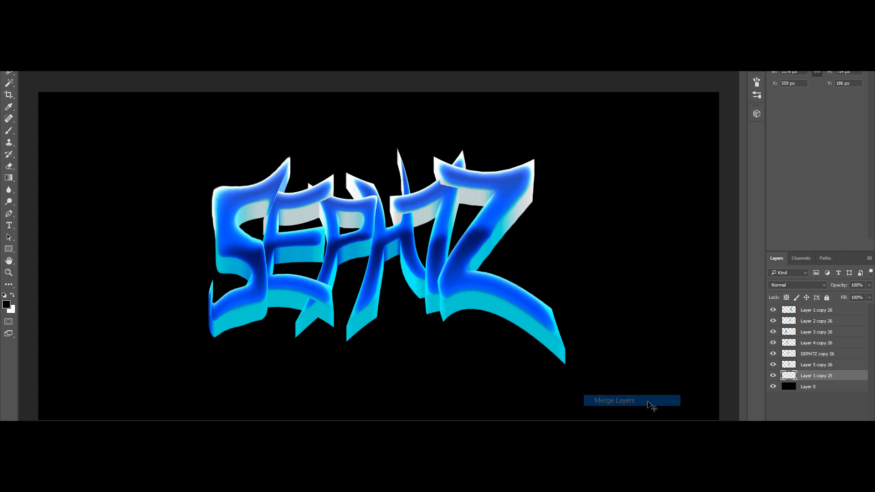
- Darken the merged extrusion with a clipped Hue/Saturation adjustment at Hue +27 and Lightness -80, and merge the adjustment with it
{"action": "left_click", "coordinate": [821, 470]}
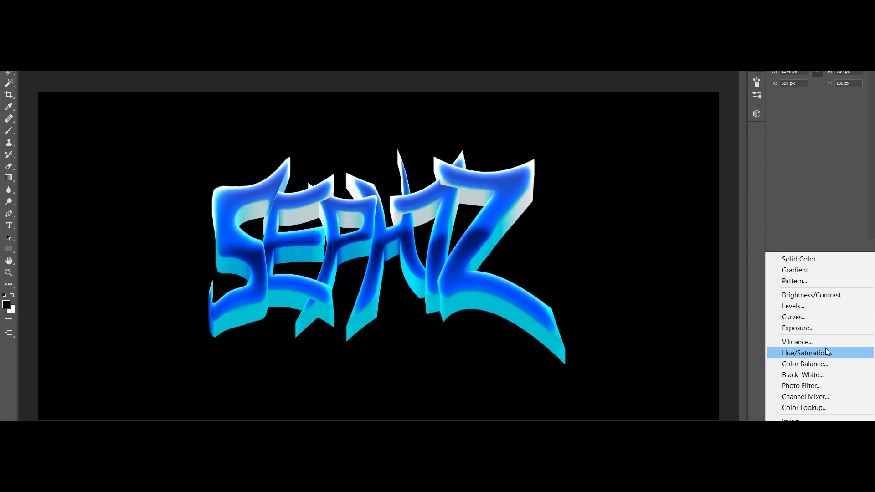
{"action": "left_click", "coordinate": [825, 353]}
{"action": "left_click", "coordinate": [832, 370], "text": "alt"}
{"action": "left_click_drag", "start_coordinate": [816, 137], "coordinate": [780, 137]}
{"action": "left_click_drag", "start_coordinate": [806, 102], "coordinate": [830, 103]}
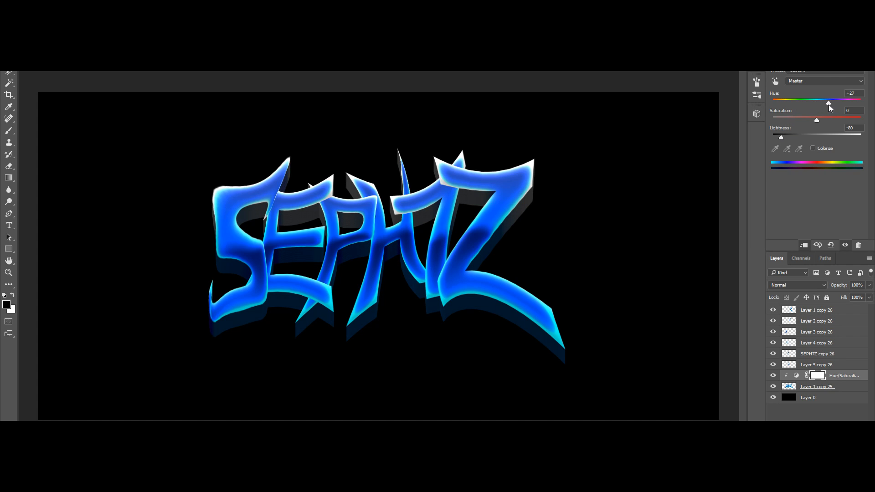
{"action": "right_click", "coordinate": [824, 387]}
{"action": "left_click", "coordinate": [610, 398]}
- Add a Gradient Overlay to the Hue/Saturation 1 layer, change its blend mode, and use the black-to-white preset gradient
{"action": "right_click", "coordinate": [822, 376]}
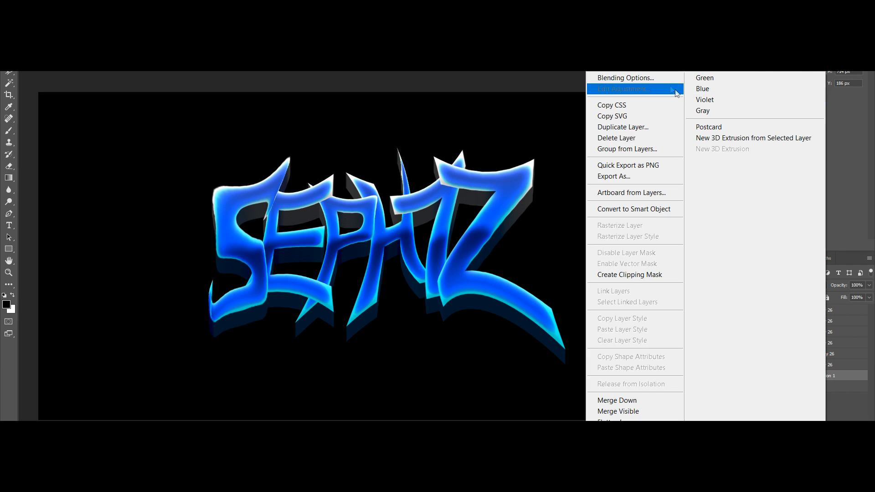
{"action": "left_click", "coordinate": [647, 75]}
{"action": "left_click", "coordinate": [570, 112]}
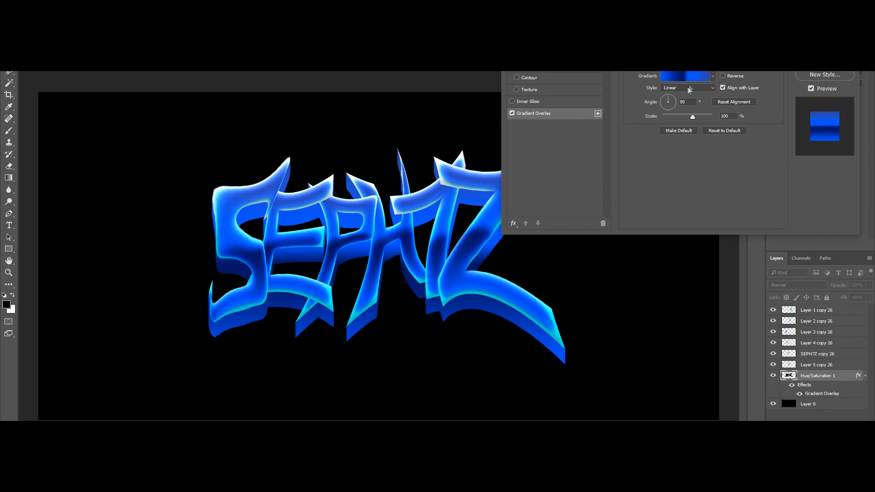
{"action": "left_click", "coordinate": [688, 53]}
{"action": "left_click", "coordinate": [679, 150]}
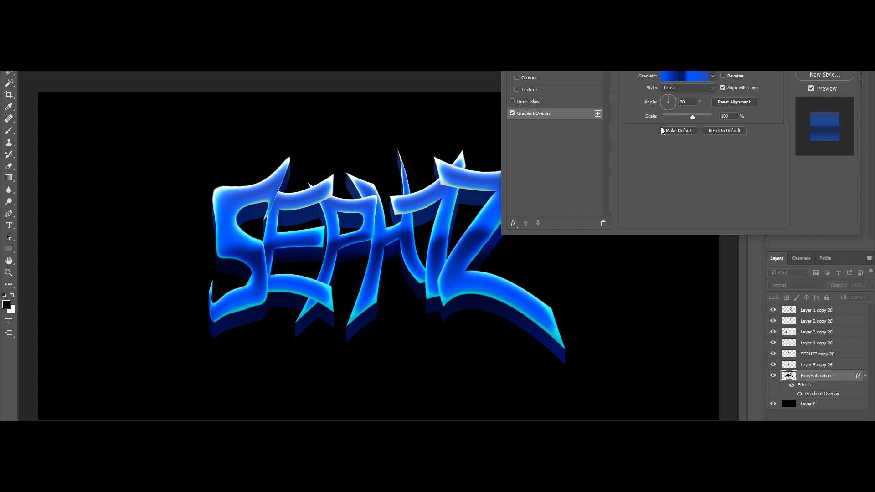
{"action": "left_click", "coordinate": [684, 74]}
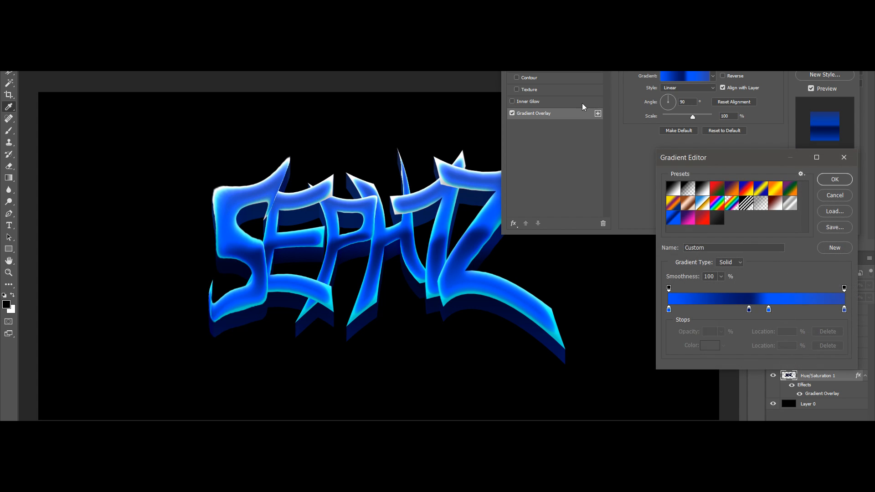
{"action": "left_click", "coordinate": [703, 187]}
{"action": "left_click", "coordinate": [832, 197]}
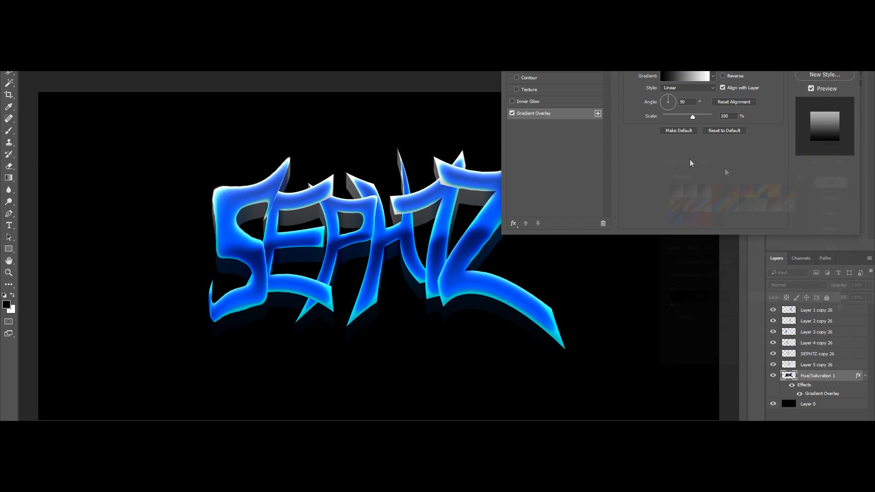
- Add an Inner Glow to the extrusion layer, changing its blend mode and adjusting the glow size
{"action": "left_click", "coordinate": [535, 103]}
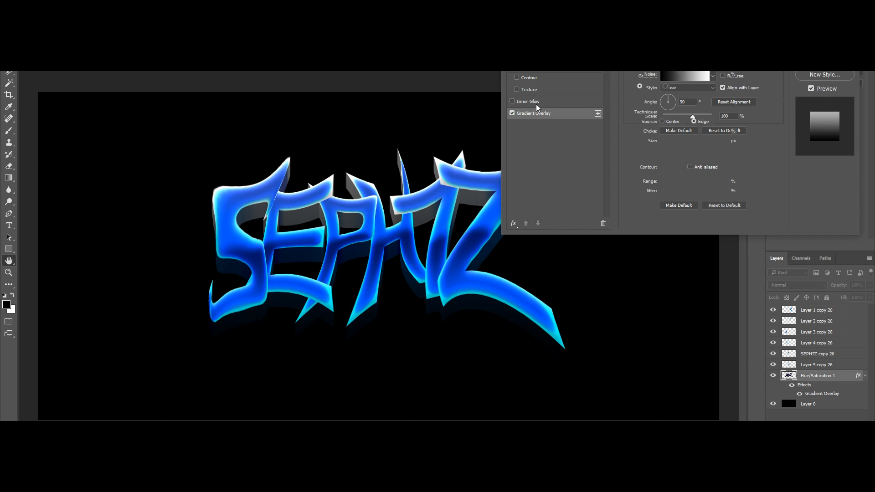
{"action": "left_click", "coordinate": [684, 55]}
{"action": "left_click", "coordinate": [682, 127]}
{"action": "left_click_drag", "start_coordinate": [666, 142], "coordinate": [671, 140]}
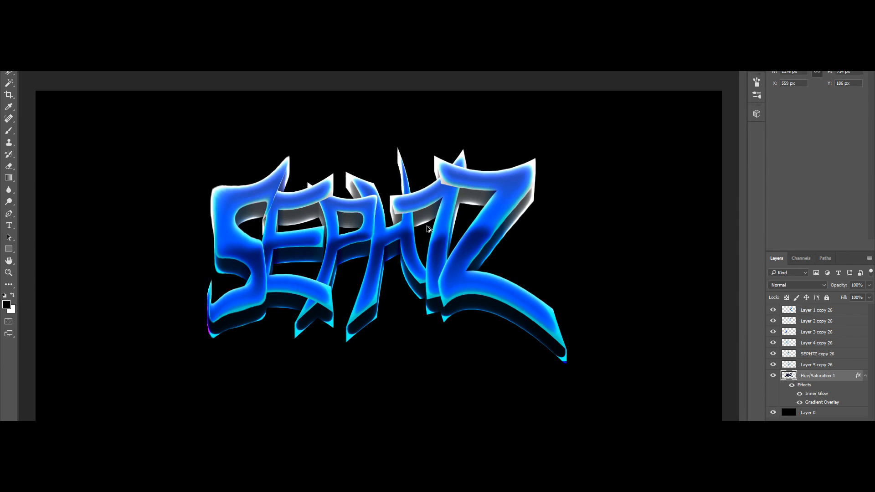
- Collapse the extrusion layer's effects and select every layer from Hue/Saturation 1 up to Layer 1 copy 26
{"action": "left_click", "coordinate": [865, 376]}
{"action": "left_click", "coordinate": [811, 312], "text": "shift"}
{"action": "scroll", "coordinate": [445, 271], "scroll_direction": "down", "scroll_amount": 5}
{"action": "scroll", "coordinate": [461, 275], "scroll_direction": "up", "scroll_amount": 6}
{"action": "scroll", "coordinate": [461, 275], "scroll_direction": "down", "scroll_amount": 4}
{"action": "scroll", "coordinate": [461, 275], "scroll_direction": "up", "scroll_amount": 3}
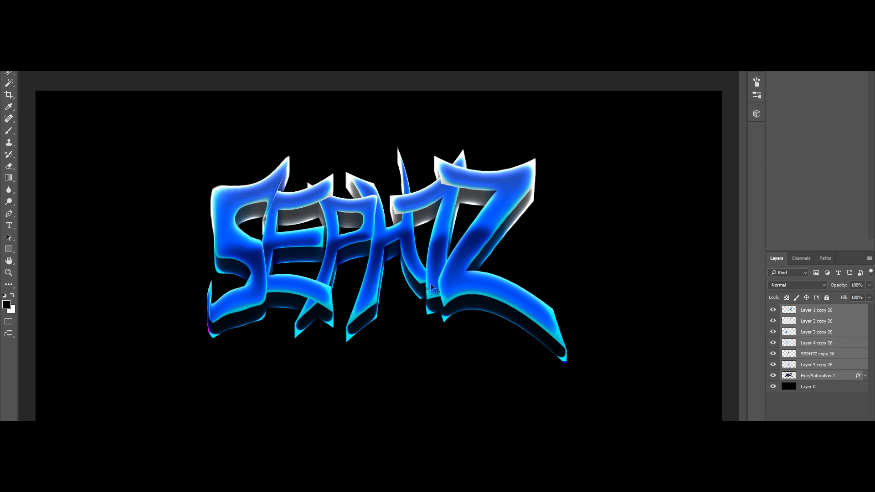
- Try merging the selected lettering layers into a single layer, and undo the merge
{"action": "right_click", "coordinate": [810, 355]}
{"action": "left_click", "coordinate": [608, 406]}
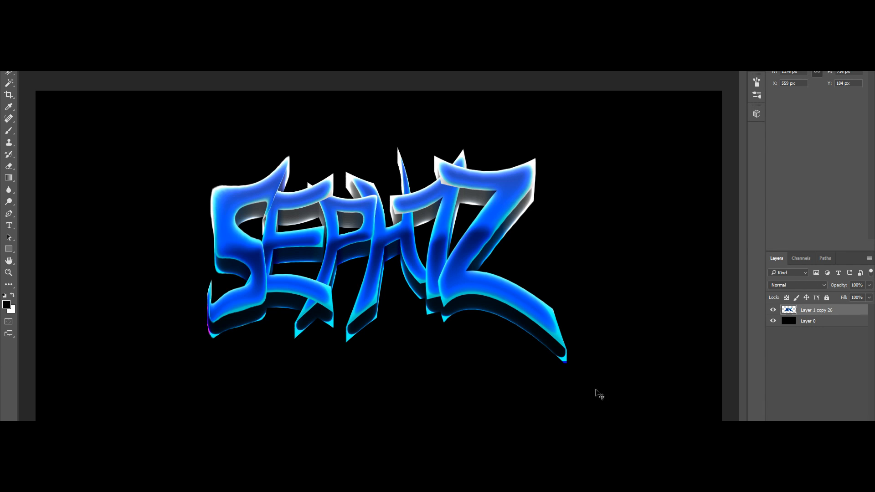
{"action": "key", "text": "ctrl+z"}
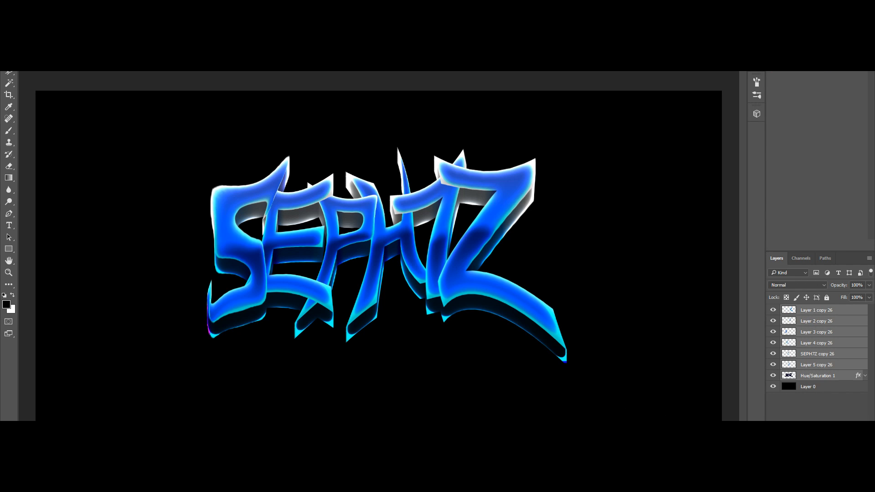
- Group the selected lettering layers and place a merged duplicate of the group above it
{"action": "key", "text": "ctrl+g"}
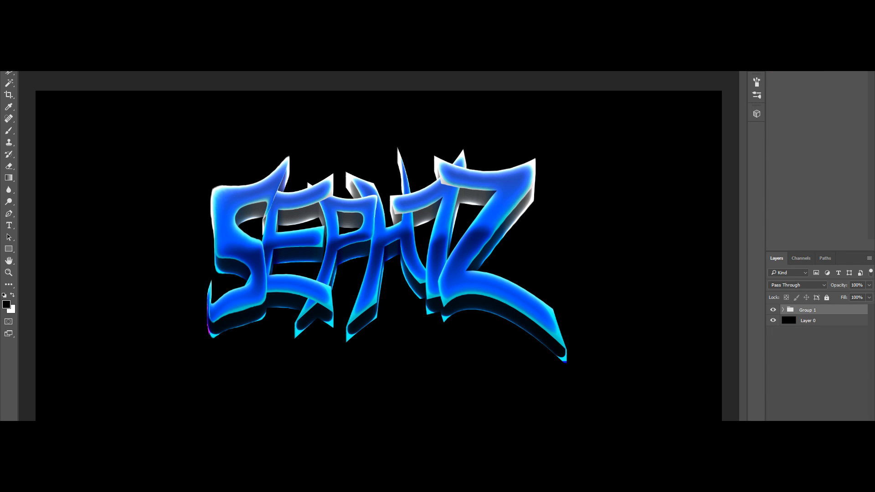
{"action": "right_click", "coordinate": [819, 314]}
{"action": "left_click", "coordinate": [739, 381], "text": "alt"}
- Apply the Glowing Edges filter to the Group 1 copy layer and set its blend mode to Color Dodge
{"action": "left_click", "coordinate": [144, 7]}
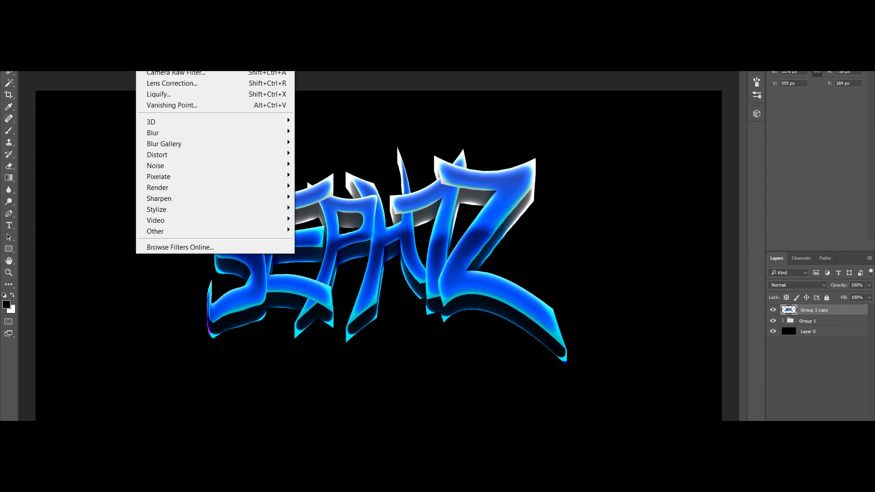
{"action": "left_click", "coordinate": [160, 51]}
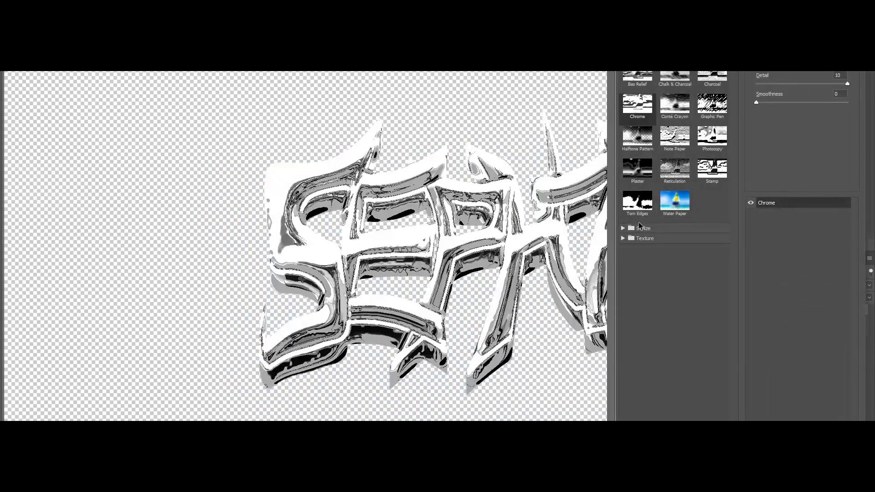
{"action": "left_click", "coordinate": [618, 228]}
{"action": "left_click", "coordinate": [632, 241]}
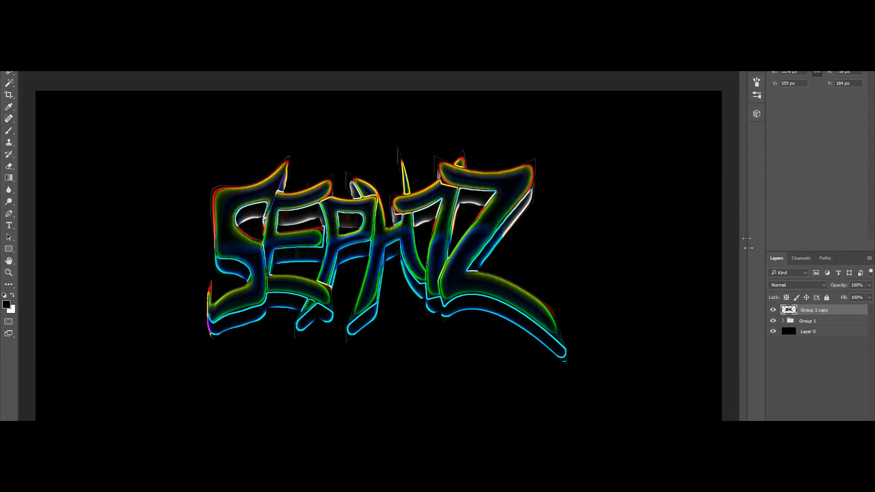
{"action": "left_click", "coordinate": [782, 285]}
{"action": "left_click", "coordinate": [784, 356]}
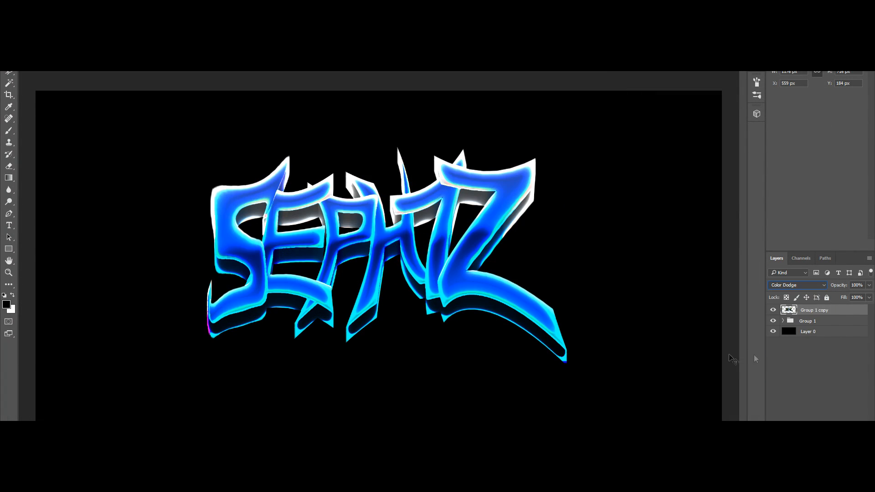
- Erase parts of the Glowing Edges layer over the letters with a large round eraser
{"action": "left_click", "coordinate": [10, 167]}
{"action": "right_click", "coordinate": [594, 283]}
{"action": "left_click", "coordinate": [571, 290]}
{"action": "mouse_move", "coordinate": [464, 261]}
{"action": "left_mouse_down"}
{"action": "mouse_move", "coordinate": [507, 158]}
{"action": "mouse_move", "coordinate": [533, 232]}
{"action": "mouse_move", "coordinate": [501, 333]}
{"action": "mouse_move", "coordinate": [330, 231]}
{"action": "mouse_move", "coordinate": [189, 299]}
{"action": "mouse_move", "coordinate": [297, 270]}
{"action": "mouse_move", "coordinate": [377, 300]}
{"action": "left_mouse_up"}
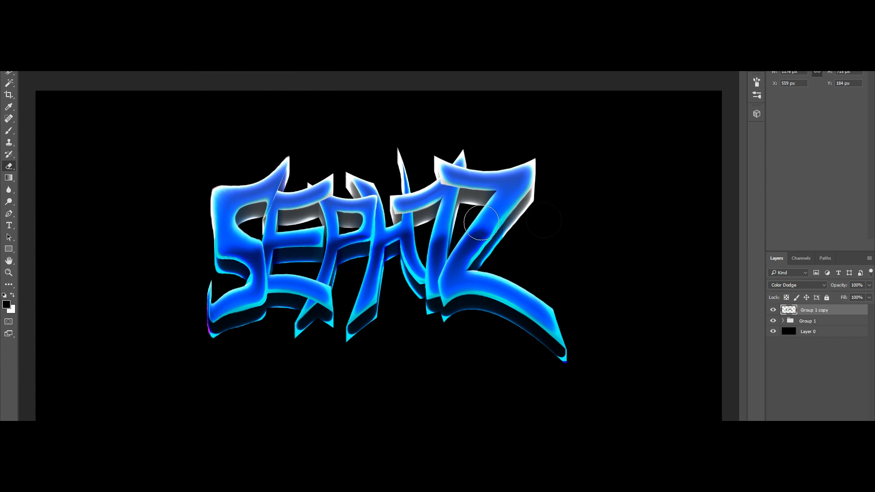
- Duplicate Group 1 together with the Group 1 copy layer, and merge the duplicates into one layer
{"action": "left_click", "coordinate": [820, 322], "text": "shift"}
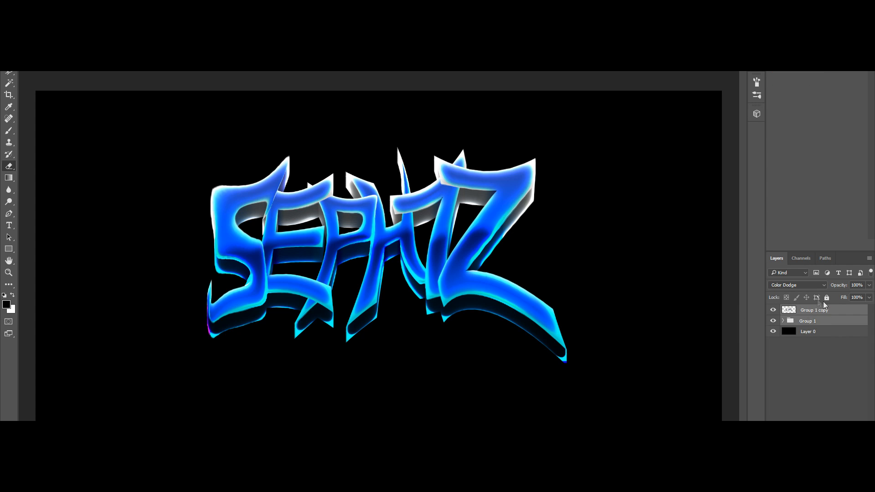
{"action": "key", "text": "ctrl+j"}
{"action": "right_click", "coordinate": [816, 322]}
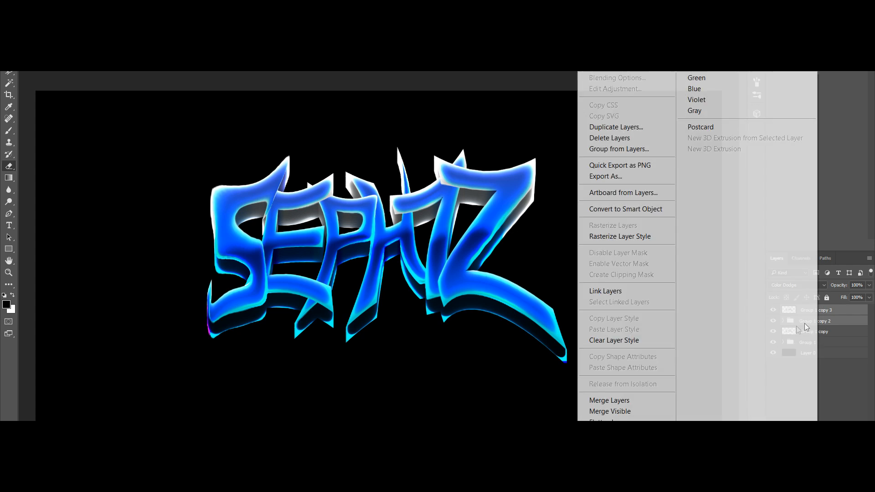
{"action": "left_click", "coordinate": [625, 403]}
- Apply the Plastic Wrap filter to the Group 1 copy 3 layer with highlight strength 18, detail 11 and smoothness 5
{"action": "left_click", "coordinate": [144, 5]}
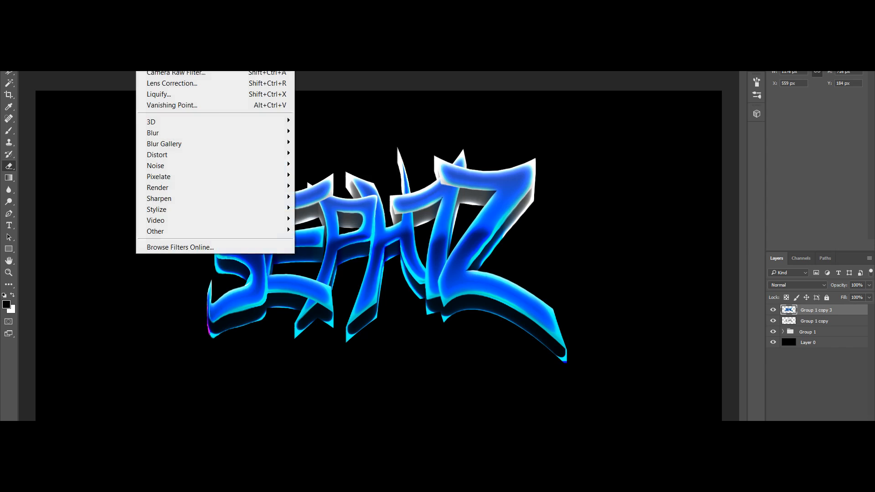
{"action": "left_click", "coordinate": [173, 50]}
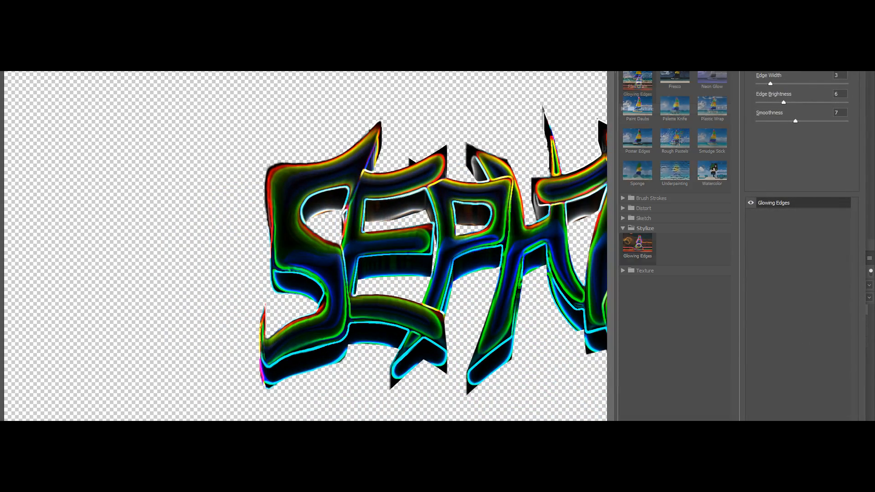
{"action": "left_click", "coordinate": [709, 98]}
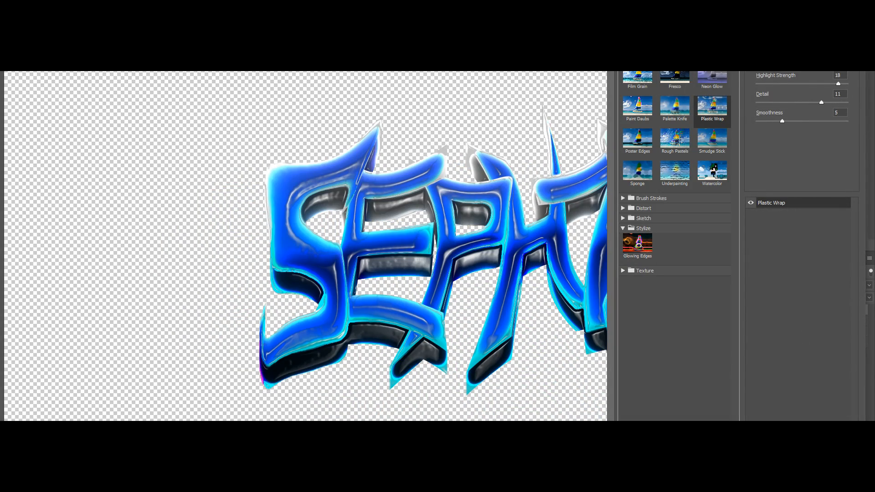
{"action": "key", "text": "Return"}
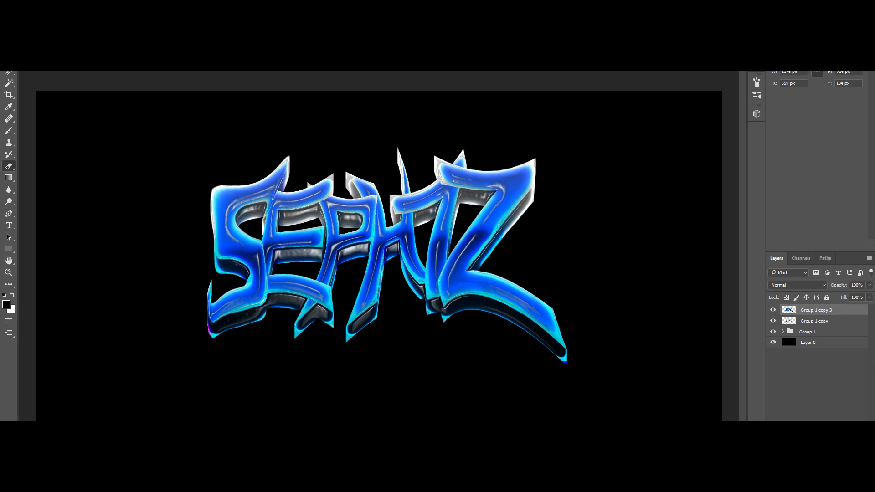
{"action": "left_click", "coordinate": [144, 6]}
{"action": "left_click", "coordinate": [164, 50]}
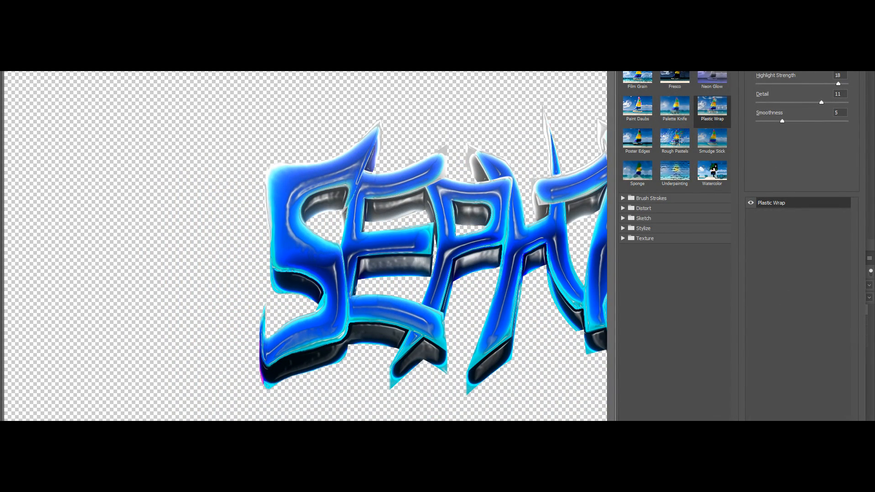
{"action": "key", "text": "Return"}
- Set the Plastic Wrap layer's blend mode to Overlay and erase parts of it over the letters
{"action": "left_click", "coordinate": [798, 286]}
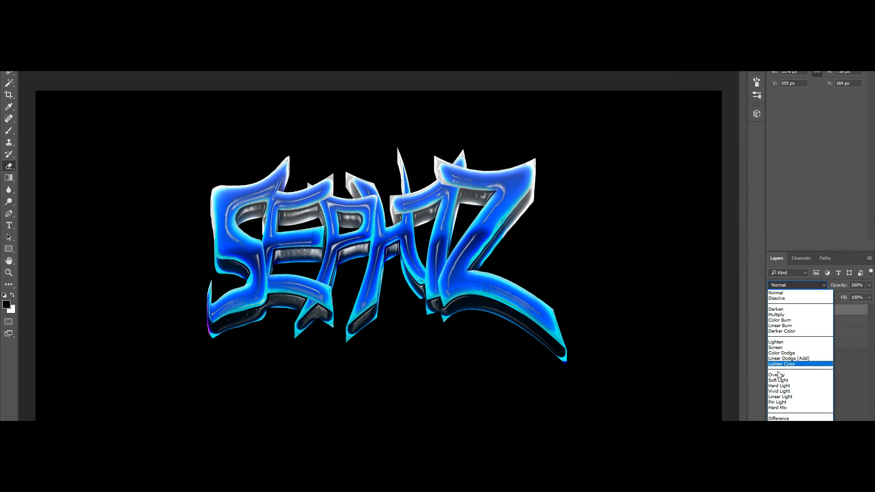
{"action": "left_click", "coordinate": [770, 373]}
{"action": "mouse_move", "coordinate": [263, 219]}
{"action": "left_mouse_down"}
{"action": "mouse_move", "coordinate": [256, 247]}
{"action": "mouse_move", "coordinate": [280, 184]}
{"action": "mouse_move", "coordinate": [278, 160]}
{"action": "mouse_move", "coordinate": [282, 224]}
{"action": "mouse_move", "coordinate": [314, 237]}
{"action": "mouse_move", "coordinate": [336, 212]}
{"action": "mouse_move", "coordinate": [361, 253]}
{"action": "mouse_move", "coordinate": [343, 230]}
{"action": "mouse_move", "coordinate": [350, 248]}
{"action": "mouse_move", "coordinate": [403, 240]}
{"action": "mouse_move", "coordinate": [403, 223]}
{"action": "mouse_move", "coordinate": [388, 258]}
{"action": "left_mouse_up"}
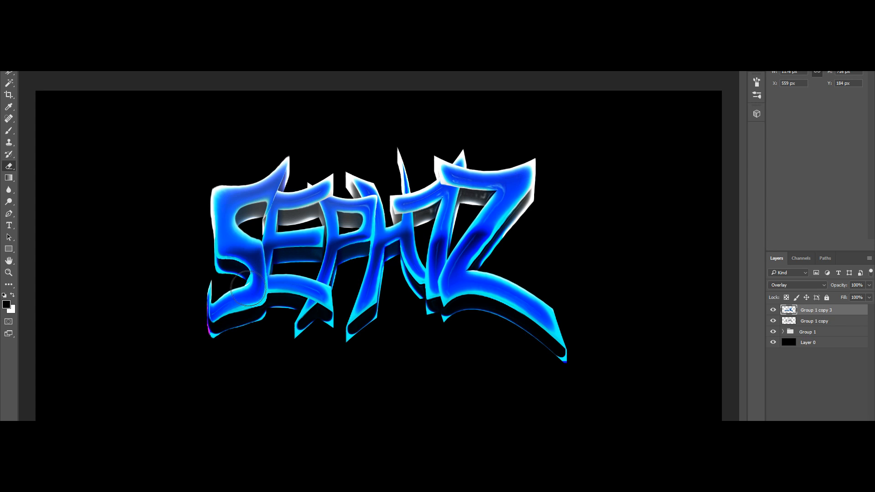
{"action": "mouse_move", "coordinate": [458, 275]}
{"action": "left_mouse_down"}
{"action": "mouse_move", "coordinate": [503, 219]}
{"action": "mouse_move", "coordinate": [468, 258]}
{"action": "mouse_move", "coordinate": [427, 282]}
{"action": "mouse_move", "coordinate": [447, 207]}
{"action": "mouse_move", "coordinate": [440, 186]}
{"action": "mouse_move", "coordinate": [438, 243]}
{"action": "left_mouse_up"}
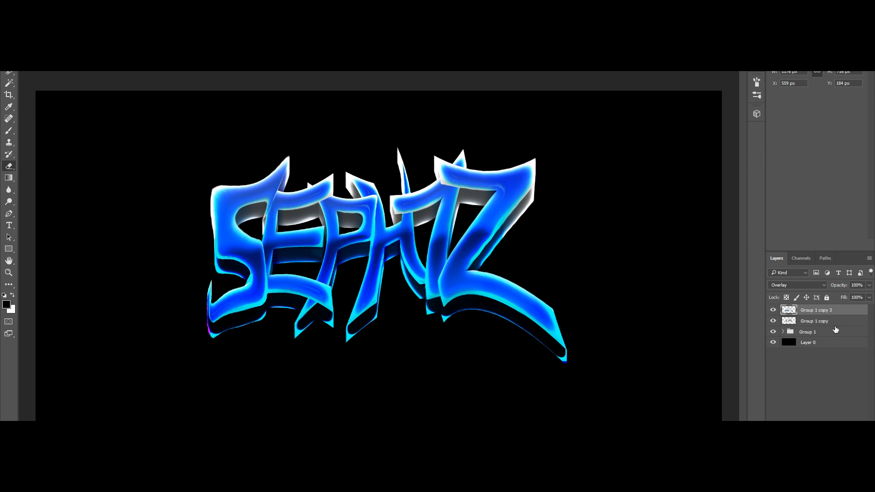
- Duplicate Group 1 together with its two filter layers and merge the duplicates into one layer on top
{"action": "left_click", "coordinate": [842, 335], "text": "shift"}
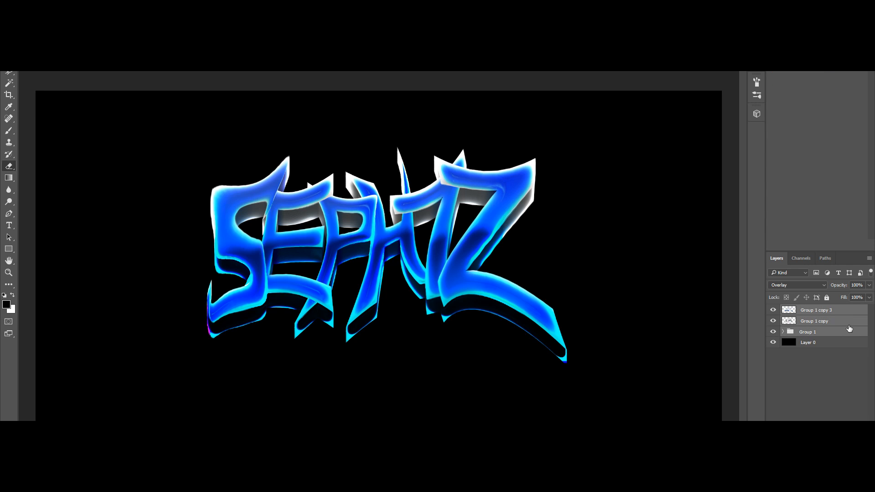
{"action": "right_click", "coordinate": [823, 329]}
{"action": "left_click", "coordinate": [631, 400]}
- Apply the Chrome filter with detail 10 and smoothness 0 to the merged layer and set its blend mode to Color Dodge
{"action": "left_click", "coordinate": [143, 5]}
{"action": "left_click", "coordinate": [157, 49]}
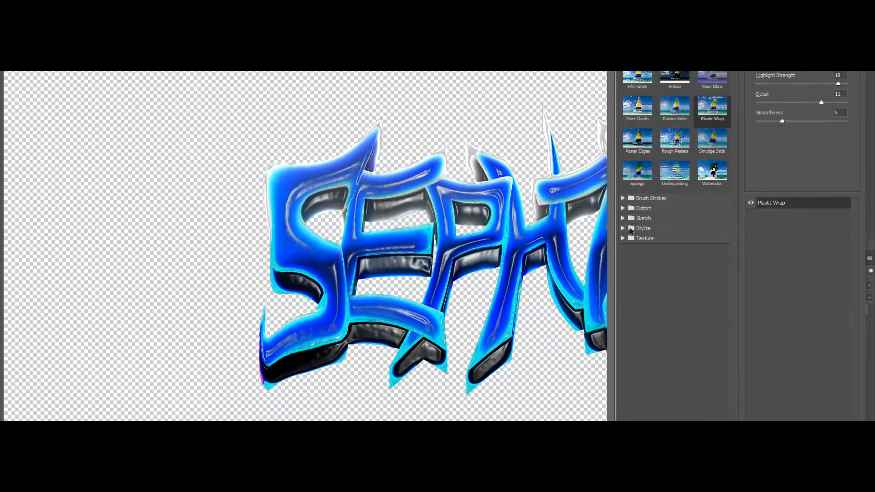
{"action": "left_click", "coordinate": [631, 228]}
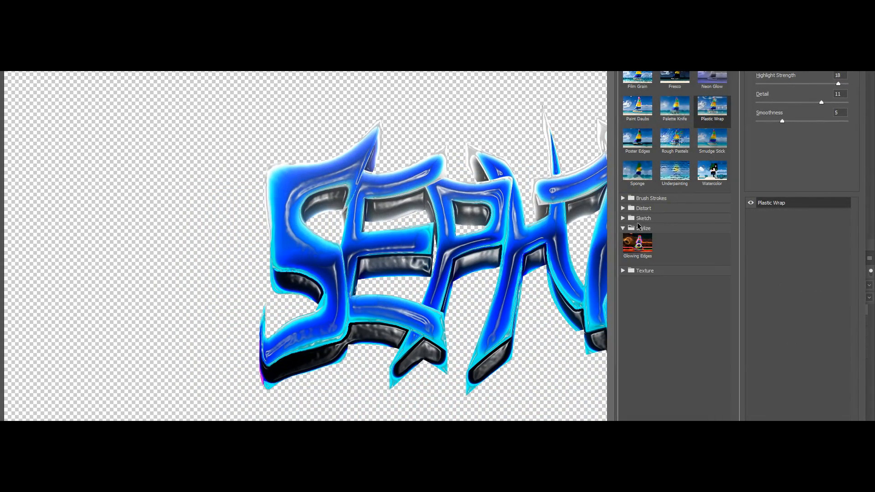
{"action": "left_click", "coordinate": [631, 218]}
{"action": "left_click", "coordinate": [637, 265]}
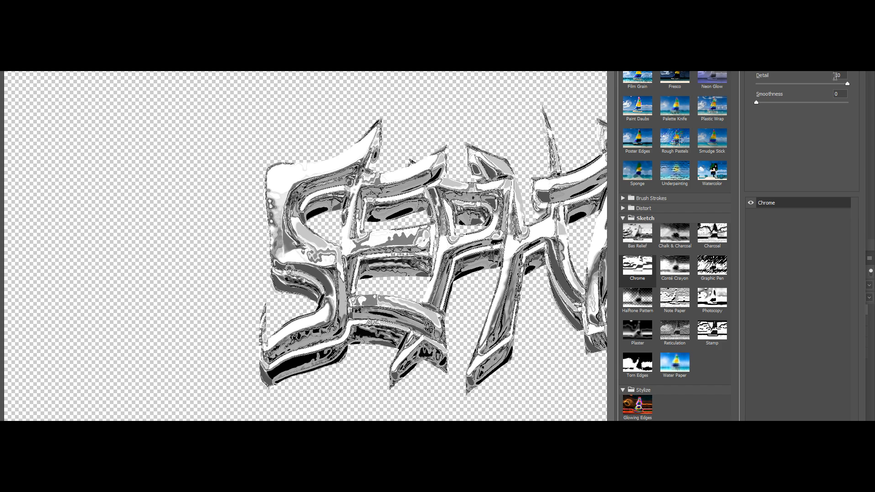
{"action": "key", "text": "Return"}
{"action": "left_click", "coordinate": [796, 285]}
{"action": "left_click", "coordinate": [794, 352]}
{"action": "mouse_move", "coordinate": [246, 237]}
{"action": "left_mouse_down"}
{"action": "mouse_move", "coordinate": [235, 248]}
{"action": "mouse_move", "coordinate": [241, 255]}
{"action": "mouse_move", "coordinate": [282, 264]}
{"action": "left_mouse_up"}
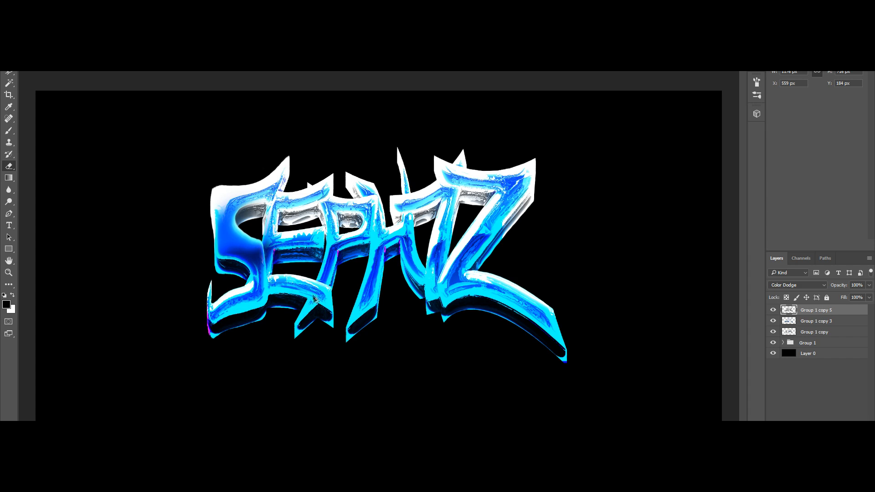
{"action": "key", "text": "ctrl+z"}
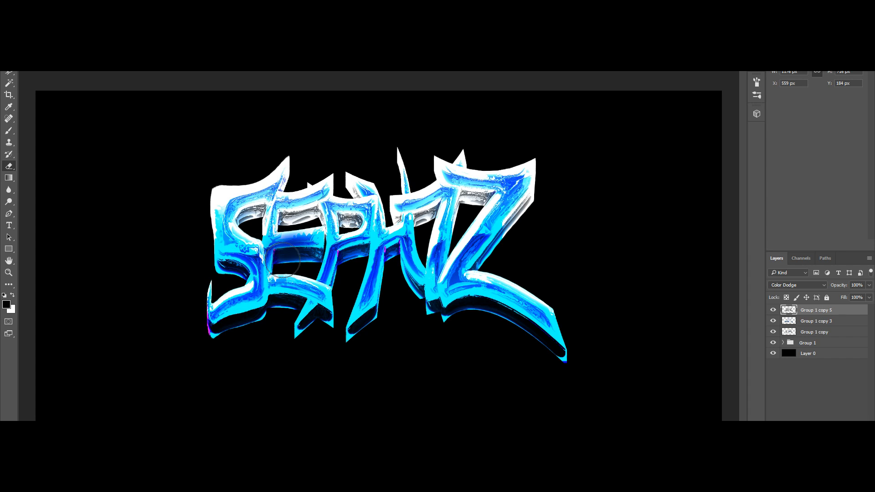
{"action": "mouse_move", "coordinate": [282, 260]}
{"action": "left_mouse_down"}
{"action": "mouse_move", "coordinate": [307, 240]}
{"action": "mouse_move", "coordinate": [285, 192]}
{"action": "mouse_move", "coordinate": [281, 208]}
{"action": "mouse_move", "coordinate": [257, 170]}
{"action": "mouse_move", "coordinate": [219, 210]}
{"action": "mouse_move", "coordinate": [223, 250]}
{"action": "mouse_move", "coordinate": [259, 234]}
{"action": "mouse_move", "coordinate": [250, 261]}
{"action": "left_mouse_up"}
{"action": "key", "text": "ctrl+z"}
- Erase most of the Chrome layer over the letter faces, leaving small chrome highlights
{"action": "mouse_move", "coordinate": [210, 312]}
{"action": "left_mouse_down"}
{"action": "mouse_move", "coordinate": [223, 279]}
{"action": "mouse_move", "coordinate": [189, 314]}
{"action": "mouse_move", "coordinate": [212, 249]}
{"action": "mouse_move", "coordinate": [202, 208]}
{"action": "mouse_move", "coordinate": [223, 253]}
{"action": "mouse_move", "coordinate": [251, 253]}
{"action": "mouse_move", "coordinate": [261, 264]}
{"action": "mouse_move", "coordinate": [233, 224]}
{"action": "mouse_move", "coordinate": [244, 221]}
{"action": "mouse_move", "coordinate": [225, 236]}
{"action": "mouse_move", "coordinate": [233, 184]}
{"action": "mouse_move", "coordinate": [237, 209]}
{"action": "mouse_move", "coordinate": [262, 211]}
{"action": "mouse_move", "coordinate": [301, 185]}
{"action": "mouse_move", "coordinate": [254, 230]}
{"action": "mouse_move", "coordinate": [290, 228]}
{"action": "mouse_move", "coordinate": [261, 242]}
{"action": "mouse_move", "coordinate": [293, 231]}
{"action": "mouse_move", "coordinate": [251, 276]}
{"action": "mouse_move", "coordinate": [309, 281]}
{"action": "mouse_move", "coordinate": [276, 269]}
{"action": "mouse_move", "coordinate": [356, 281]}
{"action": "mouse_move", "coordinate": [326, 289]}
{"action": "mouse_move", "coordinate": [333, 273]}
{"action": "mouse_move", "coordinate": [321, 278]}
{"action": "mouse_move", "coordinate": [322, 249]}
{"action": "mouse_move", "coordinate": [339, 207]}
{"action": "mouse_move", "coordinate": [362, 185]}
{"action": "mouse_move", "coordinate": [384, 223]}
{"action": "mouse_move", "coordinate": [396, 289]}
{"action": "mouse_move", "coordinate": [394, 248]}
{"action": "mouse_move", "coordinate": [404, 228]}
{"action": "mouse_move", "coordinate": [453, 215]}
{"action": "mouse_move", "coordinate": [447, 192]}
{"action": "mouse_move", "coordinate": [420, 214]}
{"action": "mouse_move", "coordinate": [403, 206]}
{"action": "mouse_move", "coordinate": [466, 215]}
{"action": "mouse_move", "coordinate": [523, 206]}
{"action": "mouse_move", "coordinate": [536, 196]}
{"action": "mouse_move", "coordinate": [492, 215]}
{"action": "mouse_move", "coordinate": [512, 165]}
{"action": "mouse_move", "coordinate": [480, 197]}
{"action": "mouse_move", "coordinate": [514, 205]}
{"action": "mouse_move", "coordinate": [469, 253]}
{"action": "mouse_move", "coordinate": [474, 263]}
{"action": "mouse_move", "coordinate": [462, 279]}
{"action": "mouse_move", "coordinate": [519, 279]}
{"action": "mouse_move", "coordinate": [469, 272]}
{"action": "mouse_move", "coordinate": [452, 258]}
{"action": "mouse_move", "coordinate": [470, 200]}
{"action": "left_mouse_up"}
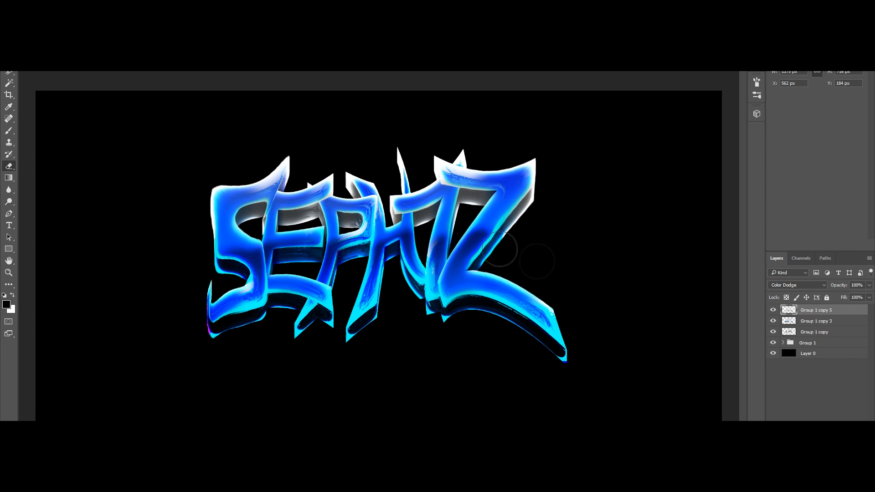
{"action": "scroll", "coordinate": [419, 339], "scroll_direction": "down", "scroll_amount": 5}
{"action": "scroll", "coordinate": [405, 339], "scroll_direction": "up", "scroll_amount": 5}
{"action": "scroll", "coordinate": [346, 259], "scroll_direction": "up", "scroll_amount": 5}
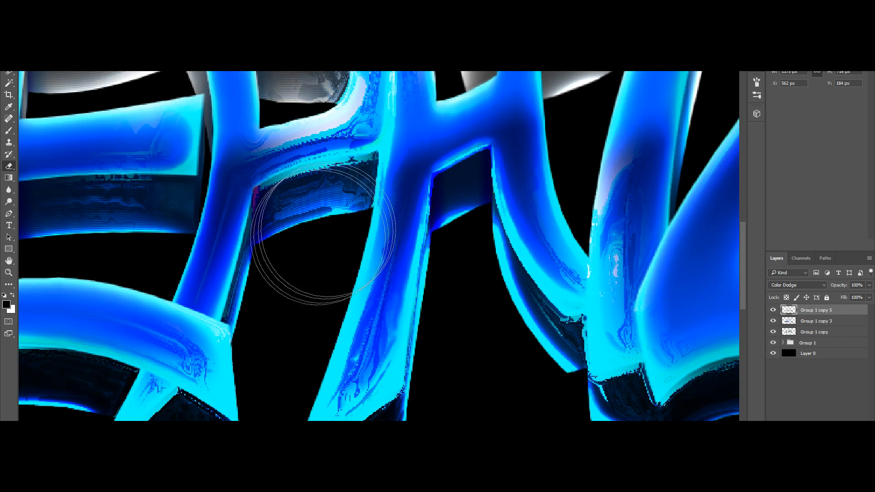
{"action": "scroll", "coordinate": [183, 159], "scroll_direction": "down", "scroll_amount": 12}
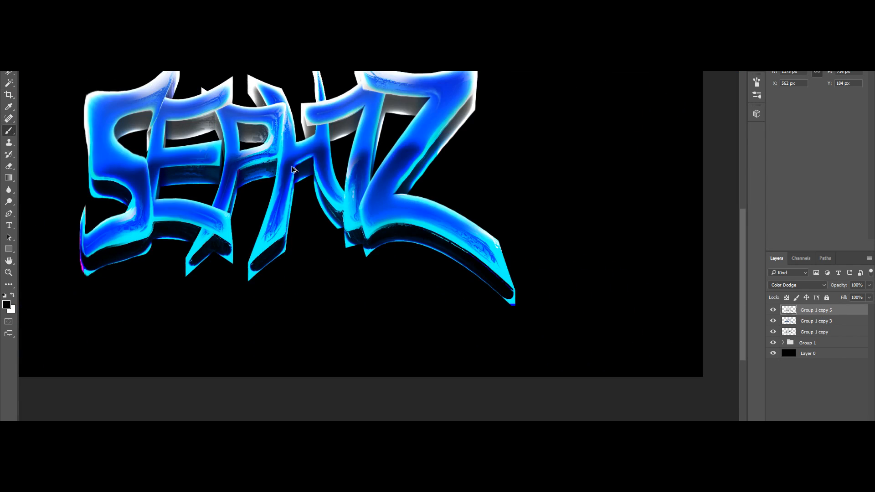
{"action": "scroll", "coordinate": [294, 170], "scroll_direction": "up", "scroll_amount": 1}
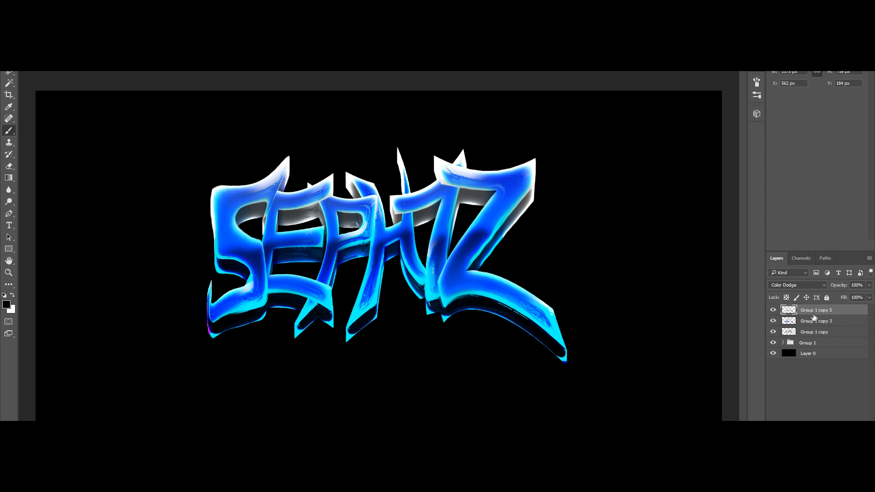
- Group the three filter layers with Group 1 and name the new group Text
{"action": "left_click", "coordinate": [816, 343], "text": "shift"}
{"action": "key", "text": "ctrl+g"}
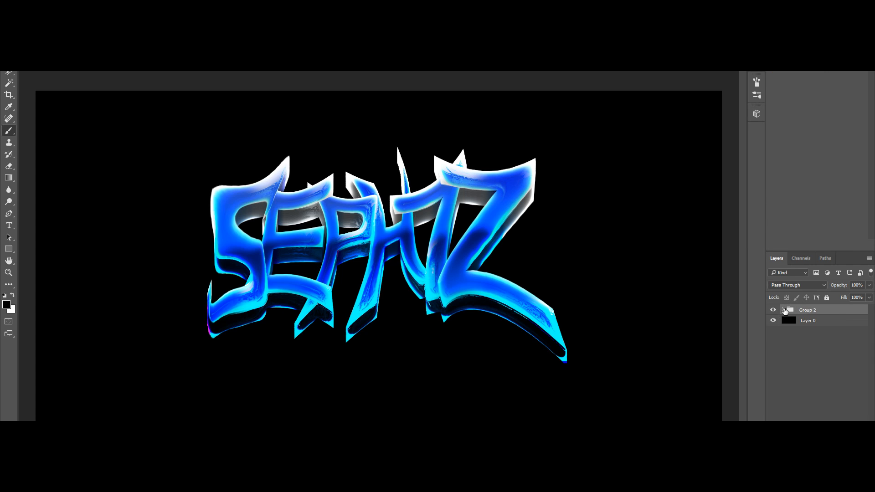
{"action": "left_click", "coordinate": [782, 310]}
{"action": "left_click", "coordinate": [793, 354]}
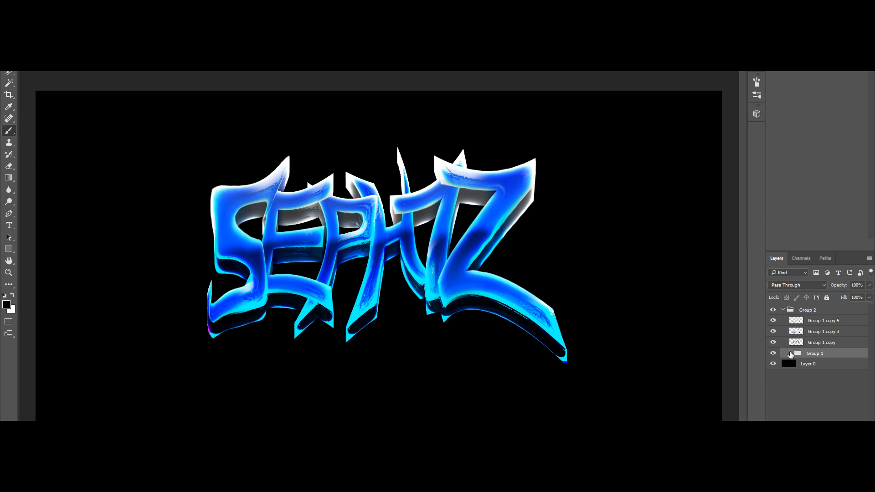
{"action": "left_click", "coordinate": [790, 353]}
{"action": "double_click", "coordinate": [808, 309]}
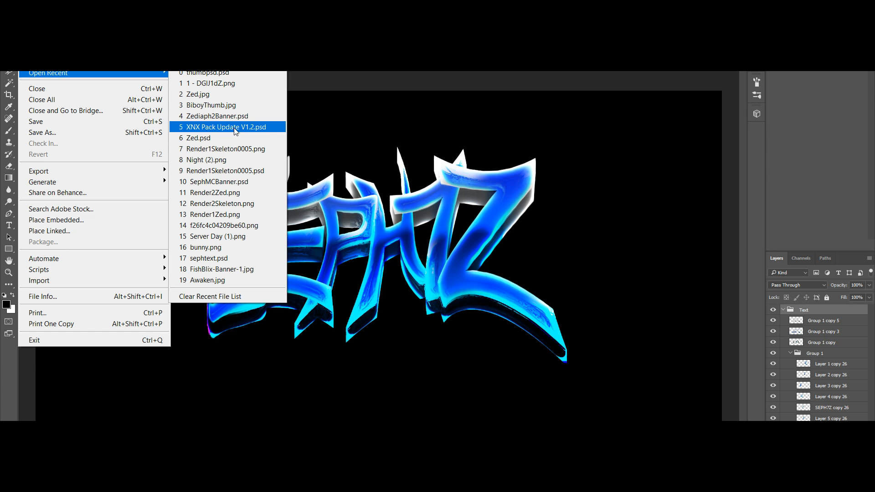
- Open the recent file XNX Pack Update V1.2.psd without importing its assets, and hide its layers down to Layer Styles
{"action": "left_click", "coordinate": [235, 131]}
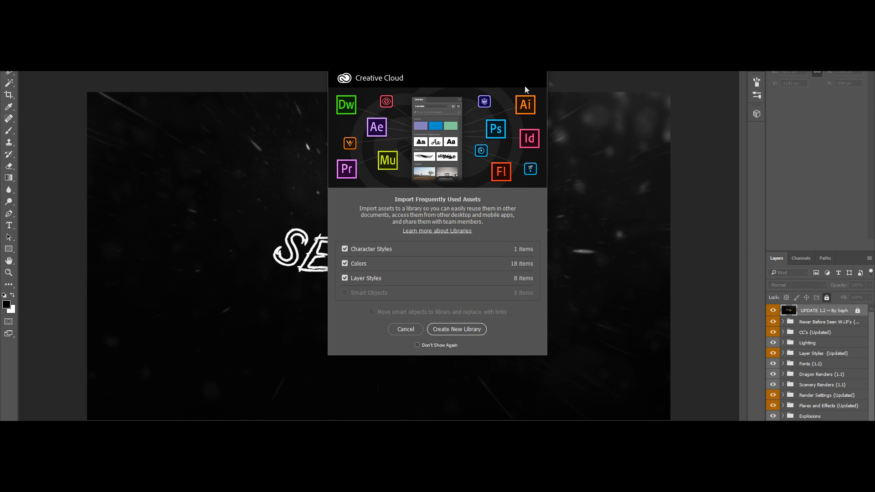
{"action": "key", "text": "Escape"}
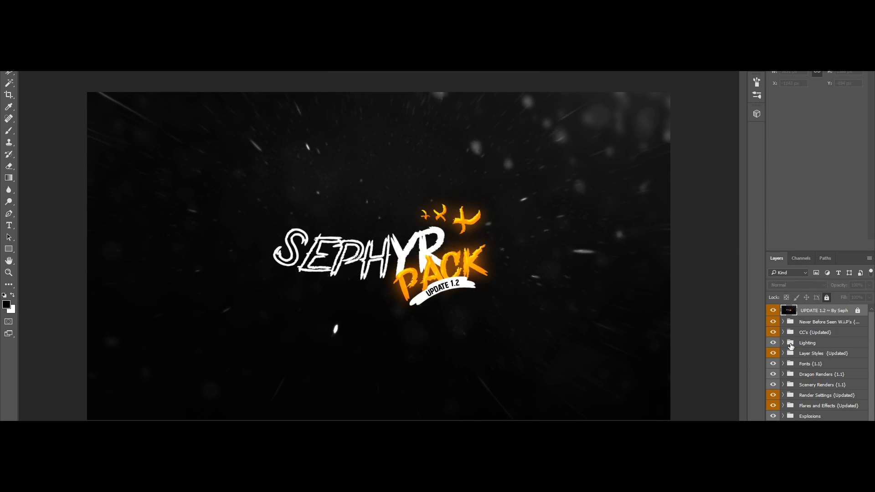
{"action": "left_click_drag", "start_coordinate": [773, 310], "coordinate": [774, 362]}
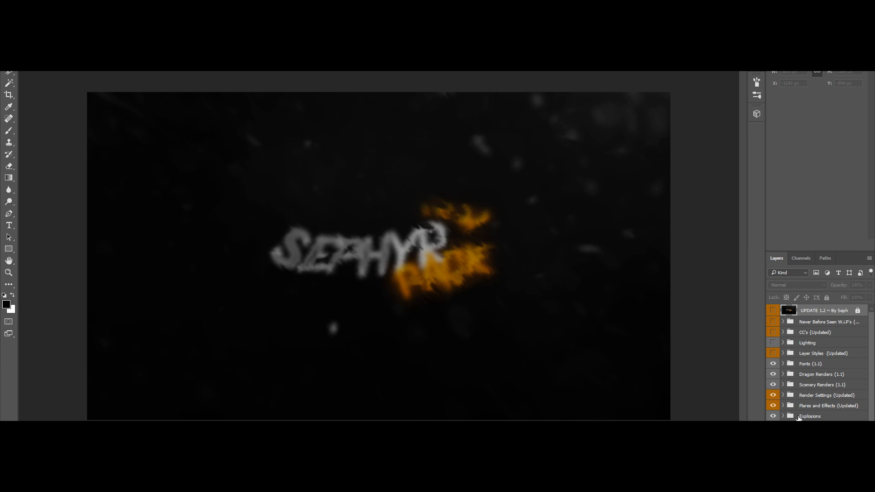
- Duplicate the Flares and Effects {Updated} group into the Untitled-1 document
{"action": "left_click", "coordinate": [803, 406]}
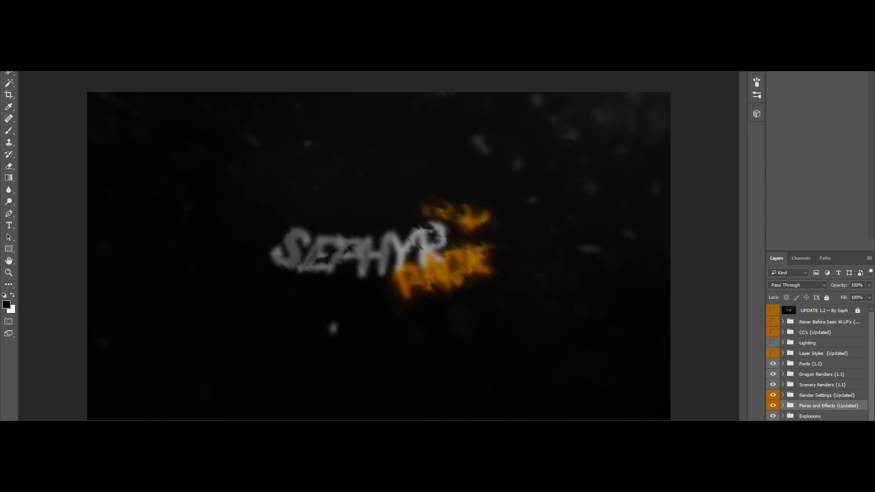
{"action": "right_click", "coordinate": [835, 406]}
{"action": "left_click", "coordinate": [802, 105]}
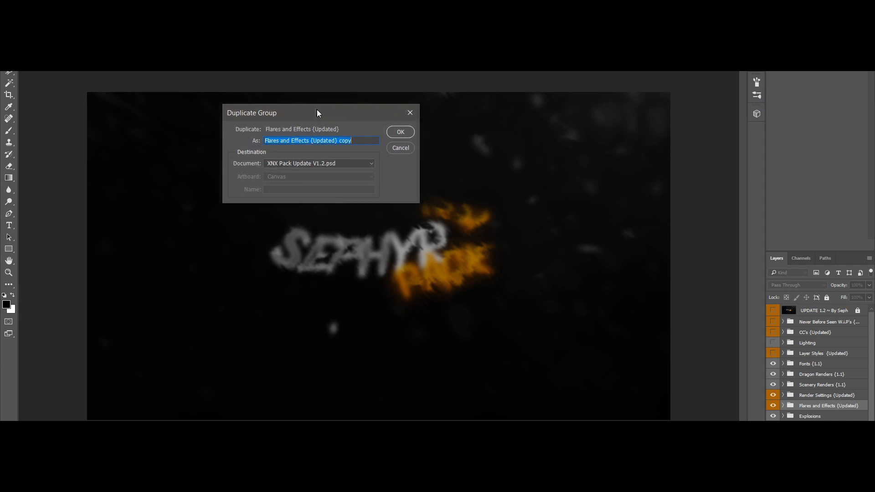
{"action": "left_click_drag", "start_coordinate": [312, 111], "coordinate": [595, 97]}
{"action": "left_click", "coordinate": [600, 148]}
{"action": "left_click", "coordinate": [588, 158]}
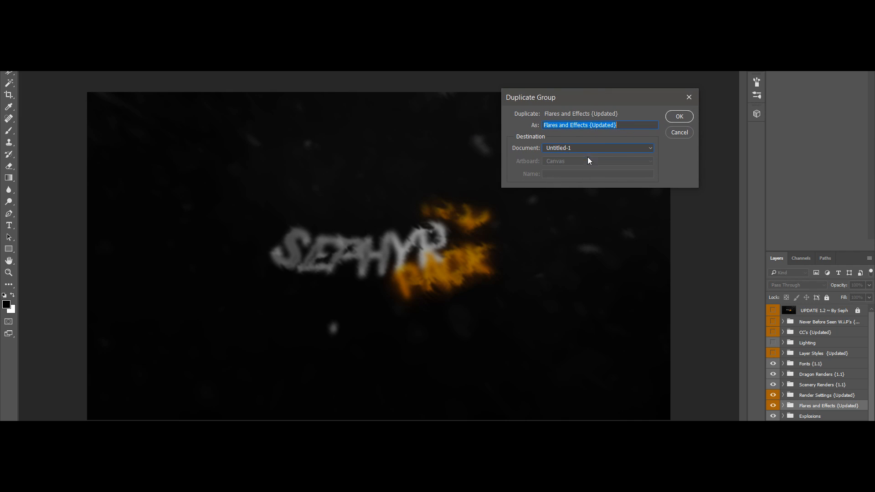
{"action": "left_click", "coordinate": [677, 117]}
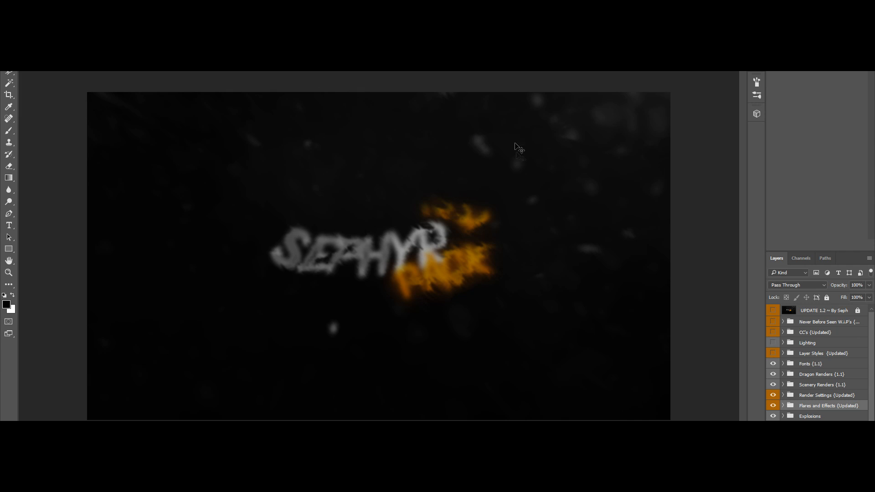
- Show the hidden layers of the pack file again and close the file
{"action": "left_click", "coordinate": [773, 311]}
{"action": "left_click", "coordinate": [773, 322]}
{"action": "left_click_drag", "start_coordinate": [773, 332], "coordinate": [773, 354]}
{"action": "scroll", "coordinate": [815, 322], "scroll_direction": "down", "scroll_amount": 2}
{"action": "scroll", "coordinate": [816, 410], "scroll_direction": "up", "scroll_amount": 2}
{"action": "left_click", "coordinate": [808, 324]}
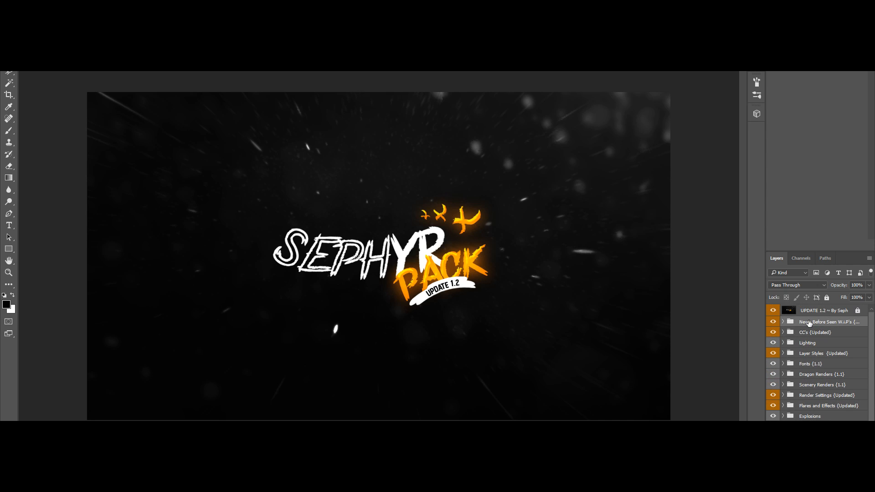
{"action": "key", "text": "ctrl+w"}
{"action": "left_click", "coordinate": [440, 191]}
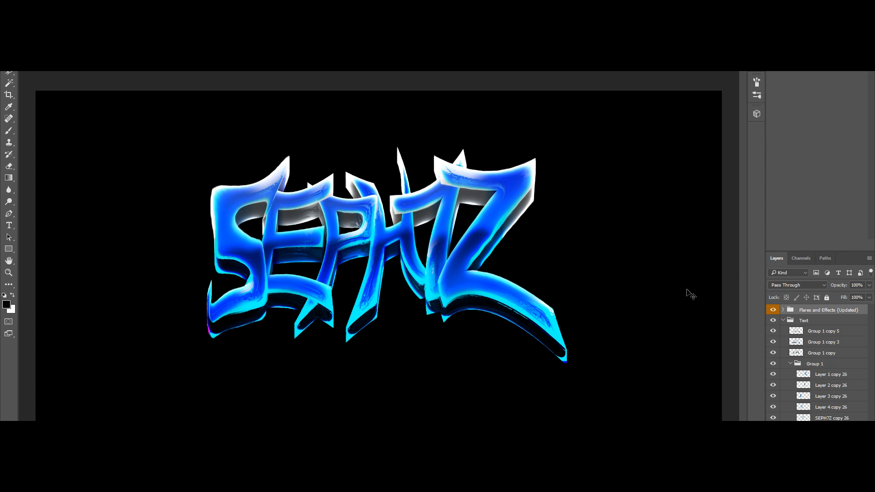
- Move all numbered flare layers out of the Flares and Effects {Updated} group and delete the emptied group
{"action": "left_click", "coordinate": [784, 310]}
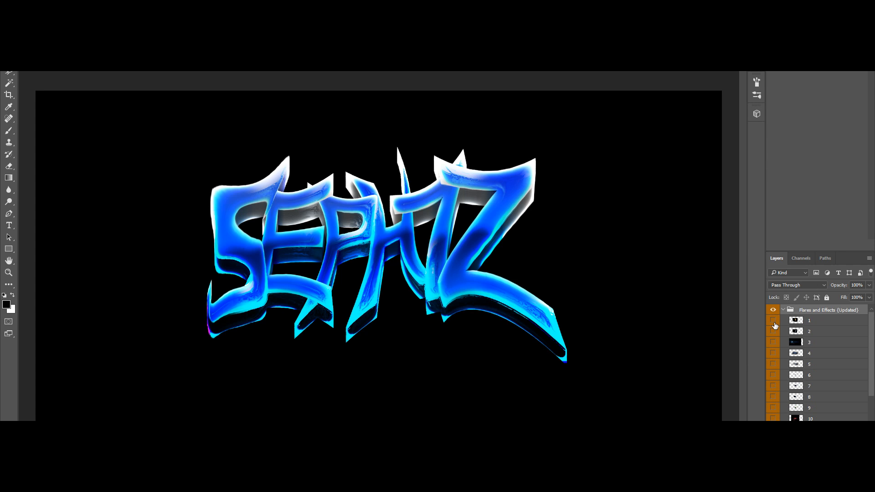
{"action": "left_click", "coordinate": [811, 324]}
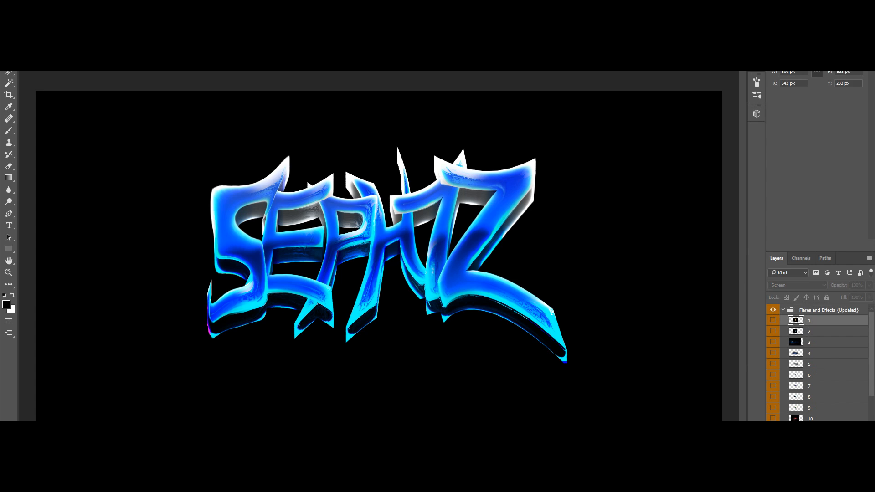
{"action": "left_click", "coordinate": [813, 437], "text": "shift"}
{"action": "left_click_drag", "start_coordinate": [813, 322], "coordinate": [818, 305]}
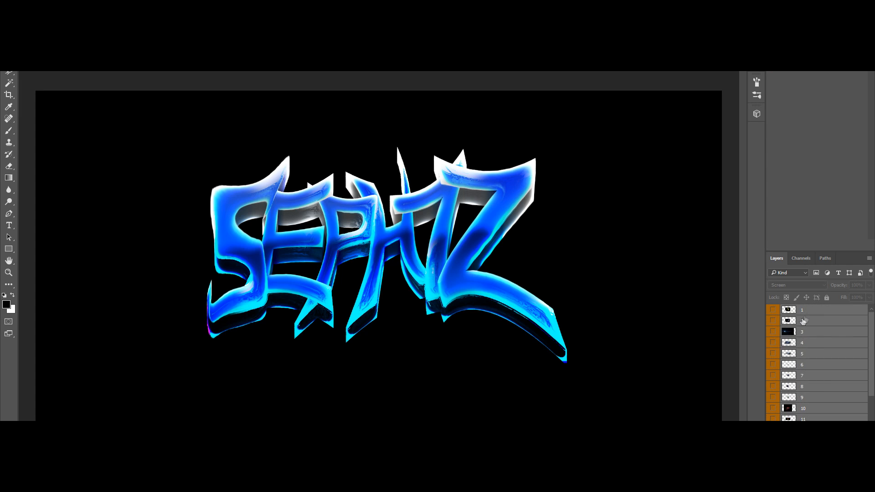
{"action": "left_click", "coordinate": [815, 441]}
{"action": "key", "text": "Delete"}
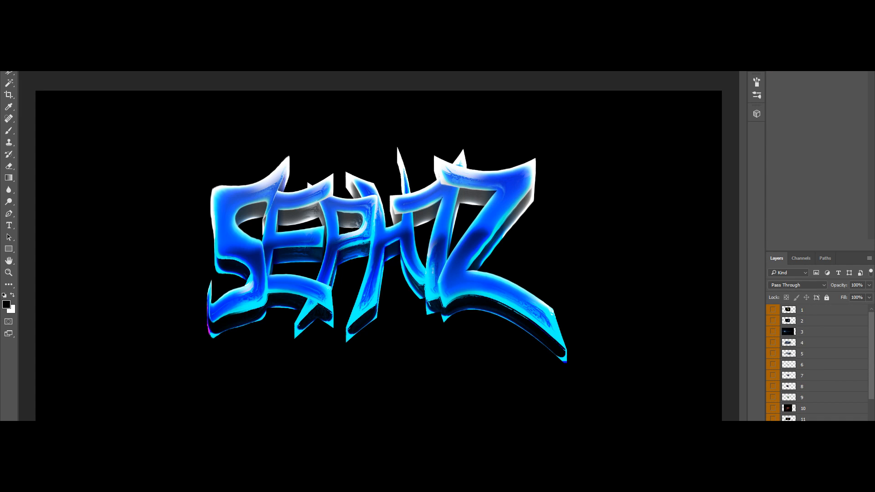
- Delete the flare layers numbered above 10, and make flare layer 10 visible and active
{"action": "left_click", "coordinate": [772, 441]}
{"action": "left_click", "coordinate": [815, 440]}
{"action": "key", "text": "Delete"}
{"action": "left_click", "coordinate": [772, 430]}
{"action": "left_click", "coordinate": [772, 419]}
{"action": "left_click", "coordinate": [815, 419]}
{"action": "key", "text": "Delete"}
{"action": "left_click", "coordinate": [772, 408]}
{"action": "left_click", "coordinate": [815, 408]}
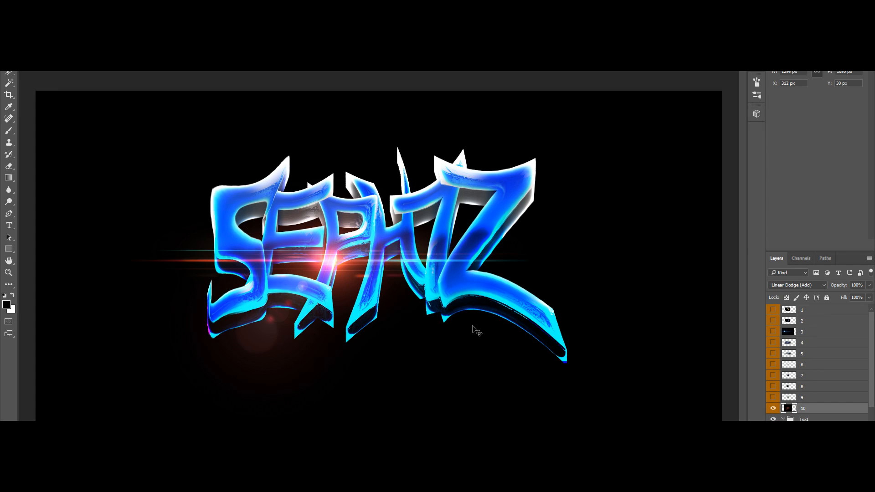
- Move flare layer 10 up to the top of the H and add a Photo Filter adjustment above it at 100% density
{"action": "left_click_drag", "start_coordinate": [379, 244], "coordinate": [455, 177]}
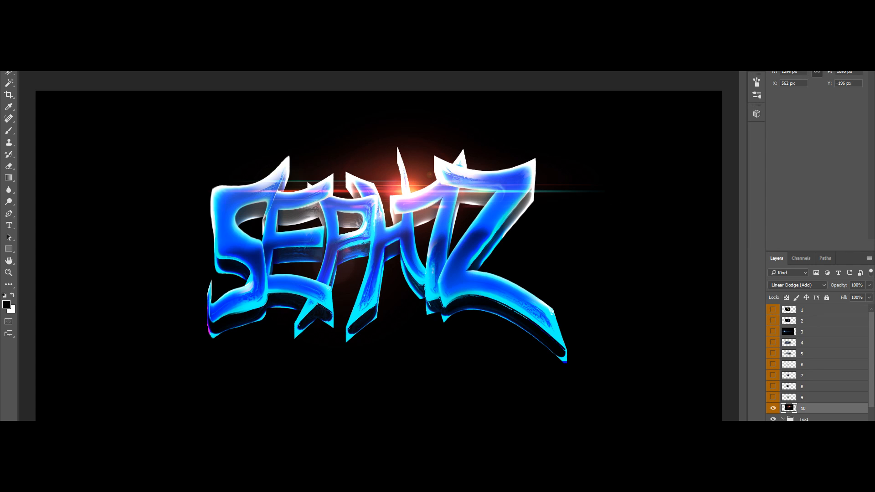
{"action": "left_click", "coordinate": [820, 470]}
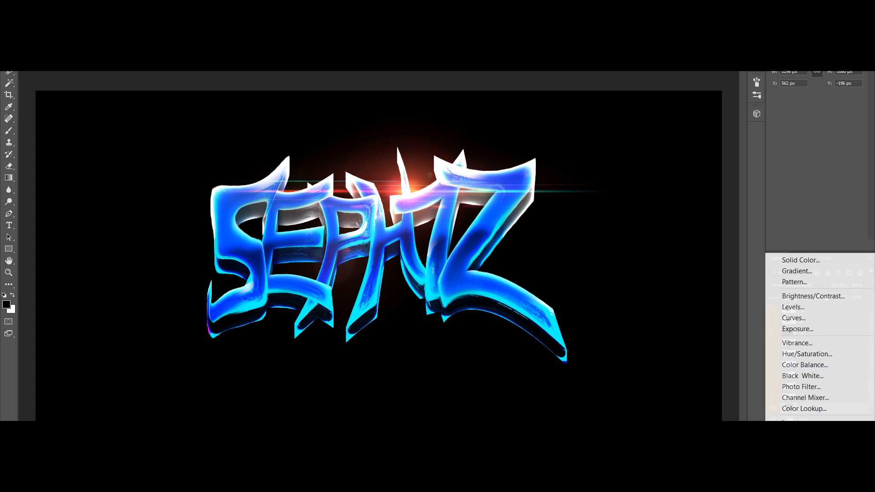
{"action": "left_click", "coordinate": [793, 451]}
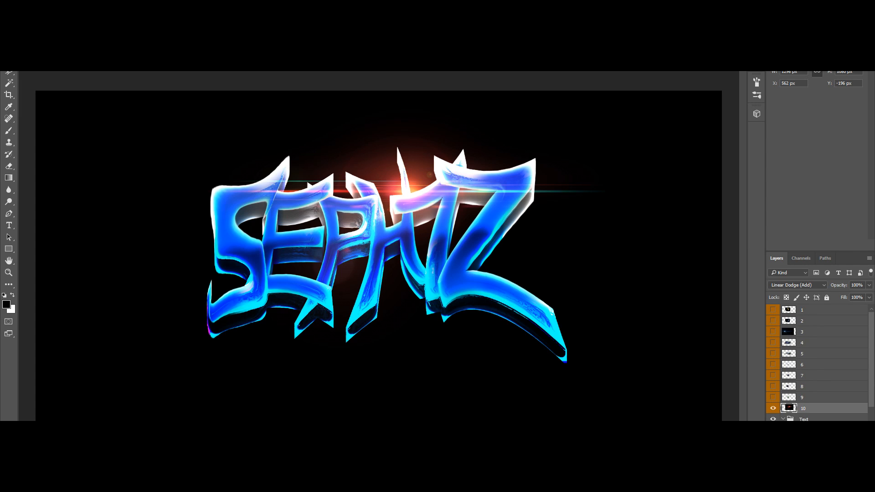
{"action": "left_click", "coordinate": [820, 470]}
{"action": "left_click", "coordinate": [816, 385]}
{"action": "left_click_drag", "start_coordinate": [843, 106], "coordinate": [862, 108]}
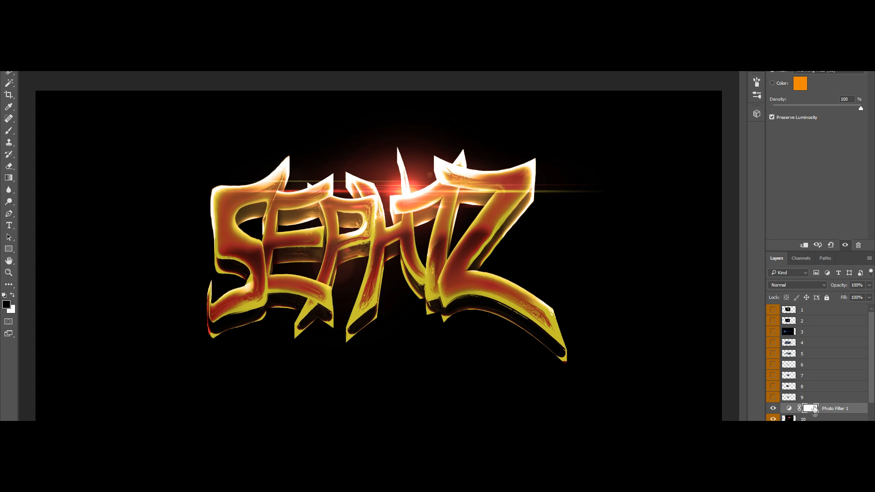
- Clip the Photo Filter to flare layer 10 and switch it to the light-blue cooling filter preset
{"action": "left_click_drag", "start_coordinate": [831, 413], "coordinate": [829, 410]}
{"action": "left_click", "coordinate": [829, 410], "text": "alt"}
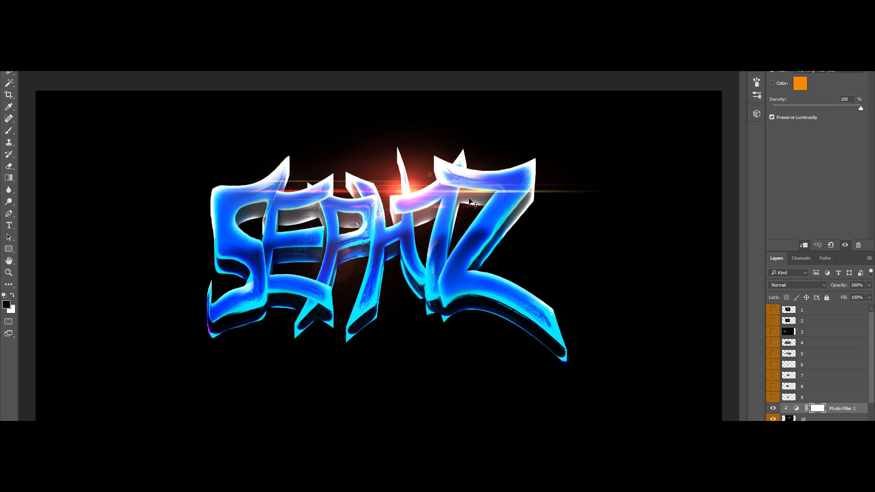
{"action": "left_click", "coordinate": [819, 72]}
{"action": "left_click", "coordinate": [822, 102]}
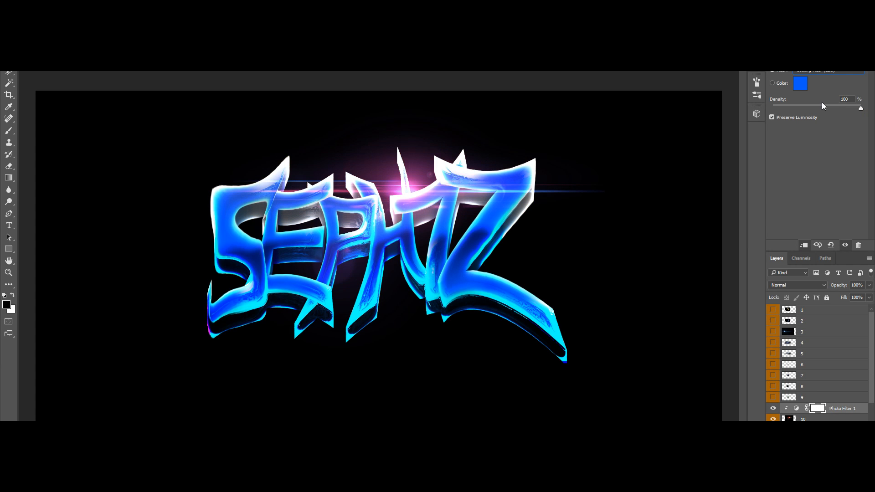
{"action": "key", "text": "Down"}
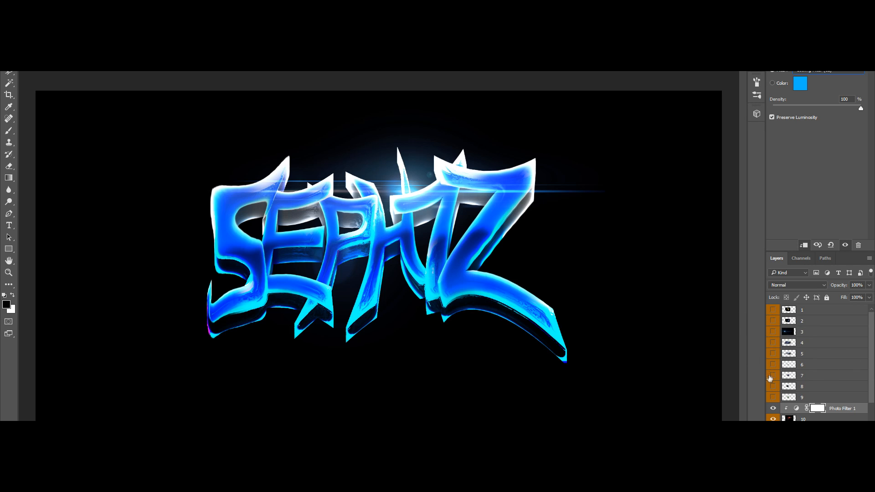
- Preview flare layer 9 over the logo and delete it
{"action": "left_click", "coordinate": [771, 398]}
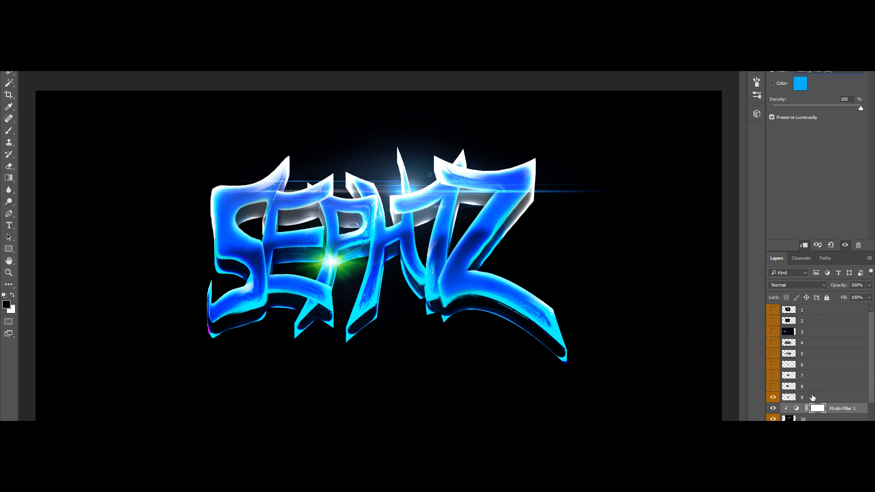
{"action": "left_click", "coordinate": [803, 398]}
{"action": "key", "text": "Delete"}
- Try warping flare layer 10 with an arc, bend it to sag downward, reposition it over the letter tops and apply the warp
{"action": "left_click", "coordinate": [804, 409]}
{"action": "left_click", "coordinate": [41, 6]}
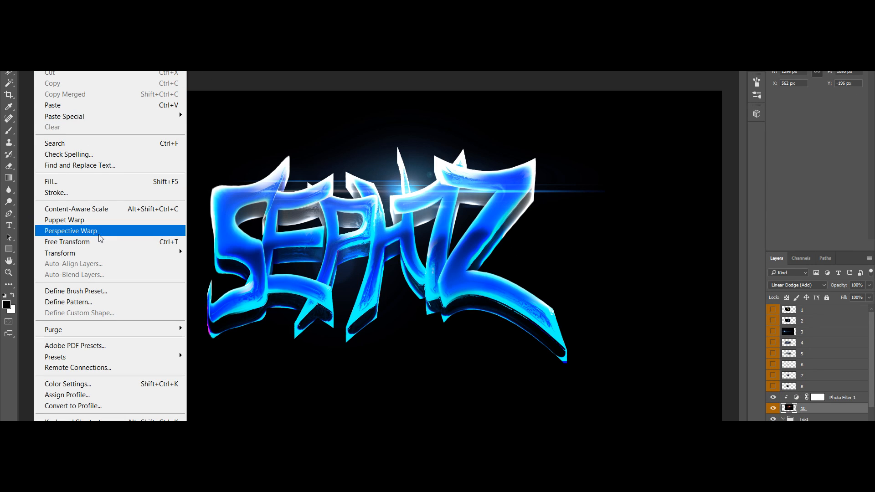
{"action": "mouse_move", "coordinate": [112, 253]}
{"action": "left_click", "coordinate": [242, 324]}
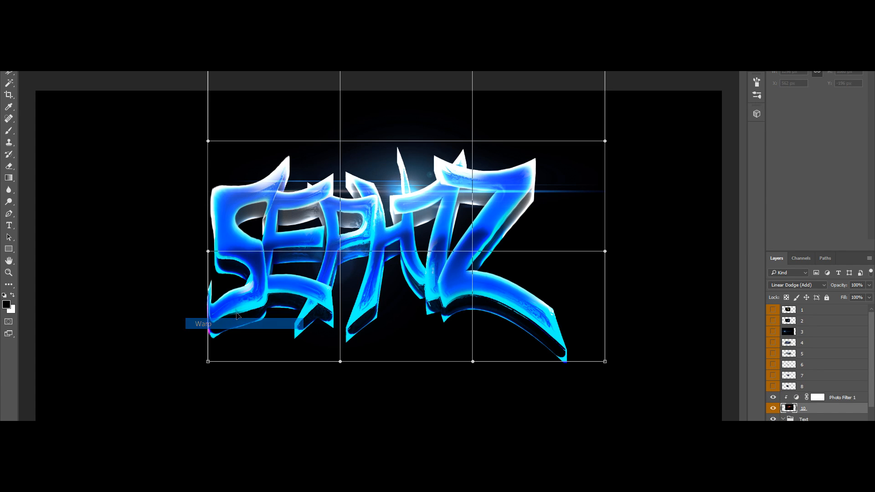
{"action": "left_click", "coordinate": [91, 20]}
{"action": "left_click", "coordinate": [81, 87]}
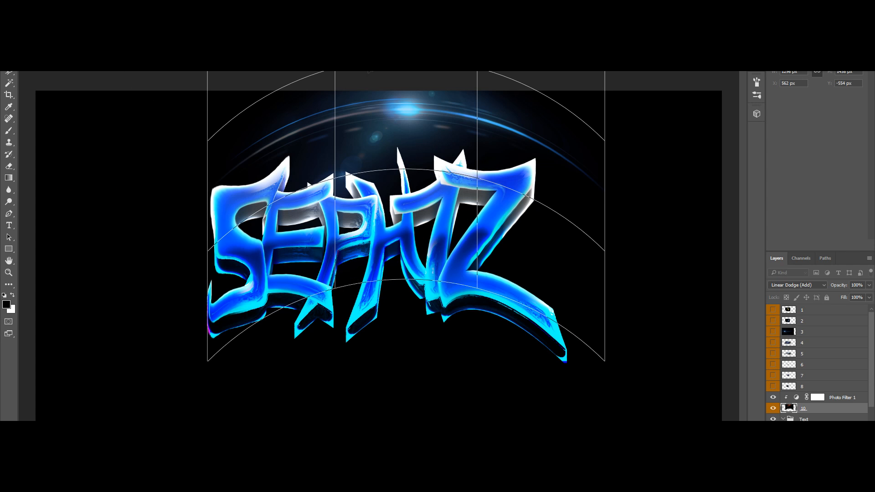
{"action": "left_click_drag", "start_coordinate": [374, 86], "coordinate": [398, 230]}
{"action": "left_click_drag", "start_coordinate": [407, 92], "coordinate": [415, 195]}
{"action": "left_click_drag", "start_coordinate": [411, 97], "coordinate": [411, 64]}
{"action": "left_click_drag", "start_coordinate": [498, 171], "coordinate": [494, 139]}
{"action": "left_click", "coordinate": [9, 48]}
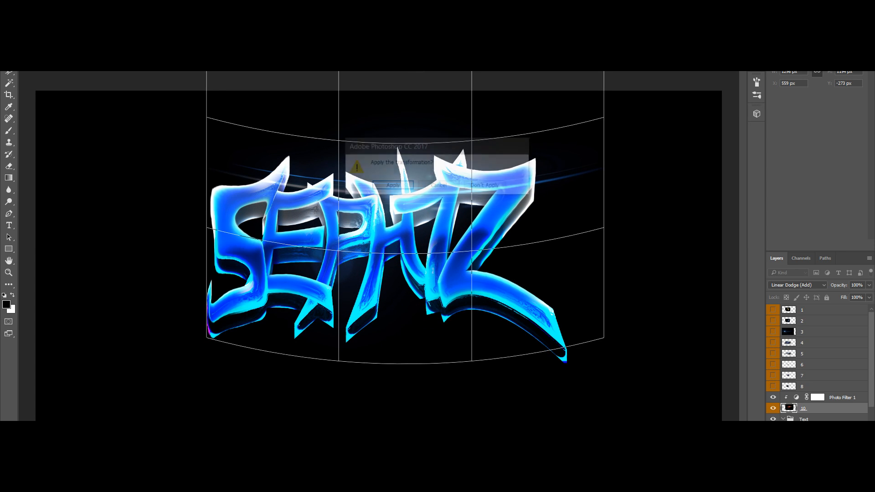
{"action": "left_click", "coordinate": [392, 185]}
- Try rotating the warped flare layer 10 slightly counter-clockwise, and undo both the rotation and the warp
{"action": "key", "text": "ctrl+t"}
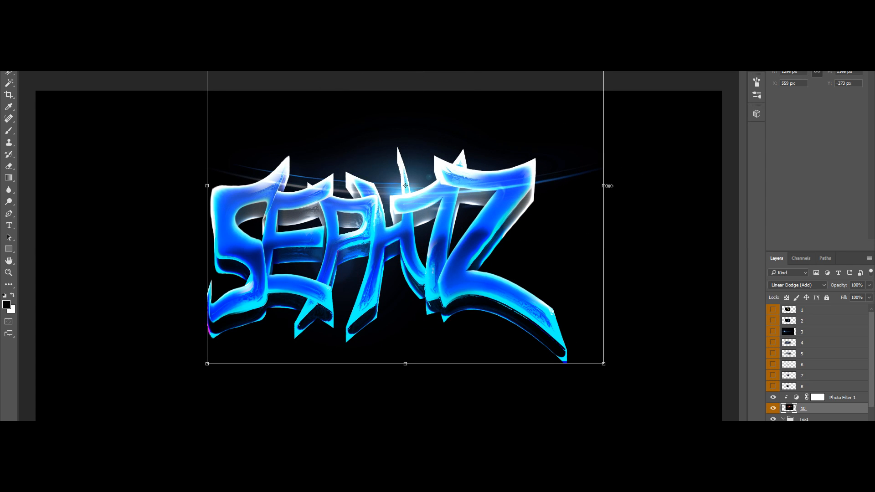
{"action": "left_click_drag", "start_coordinate": [622, 182], "coordinate": [620, 164]}
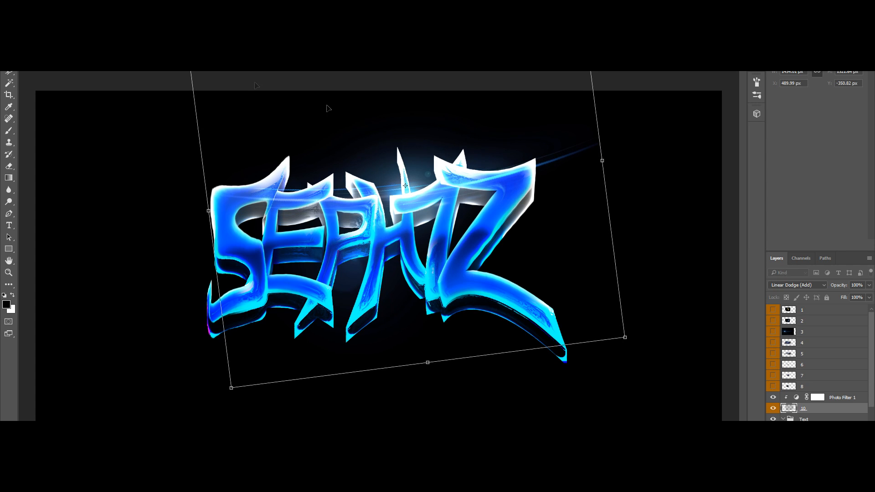
{"action": "left_click", "coordinate": [9, 48]}
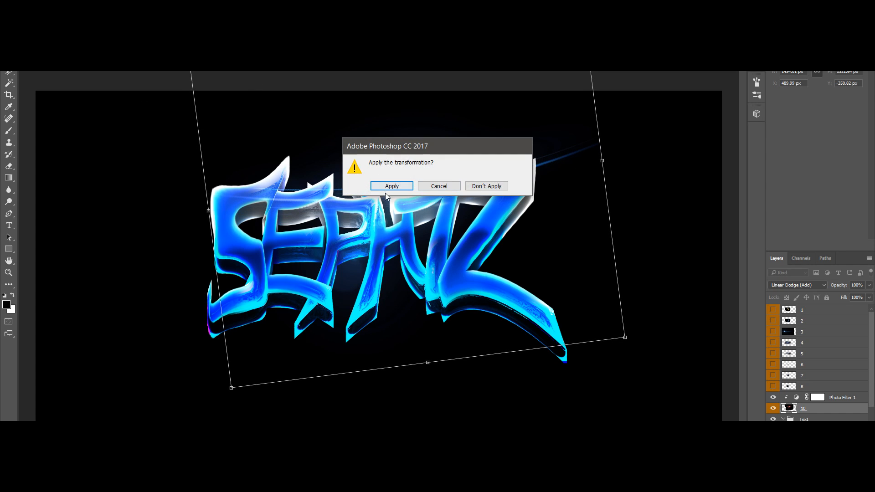
{"action": "left_click", "coordinate": [389, 186]}
{"action": "key", "text": "ctrl+plus"}
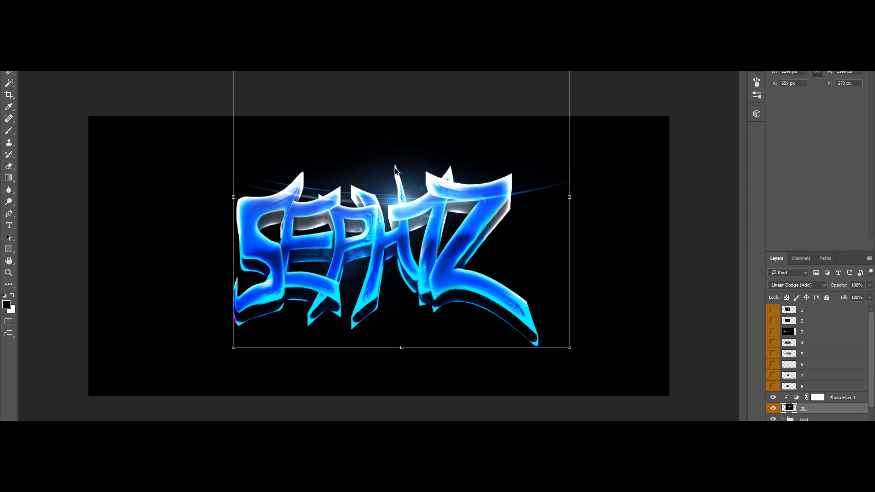
{"action": "key", "text": "ctrl+plus"}
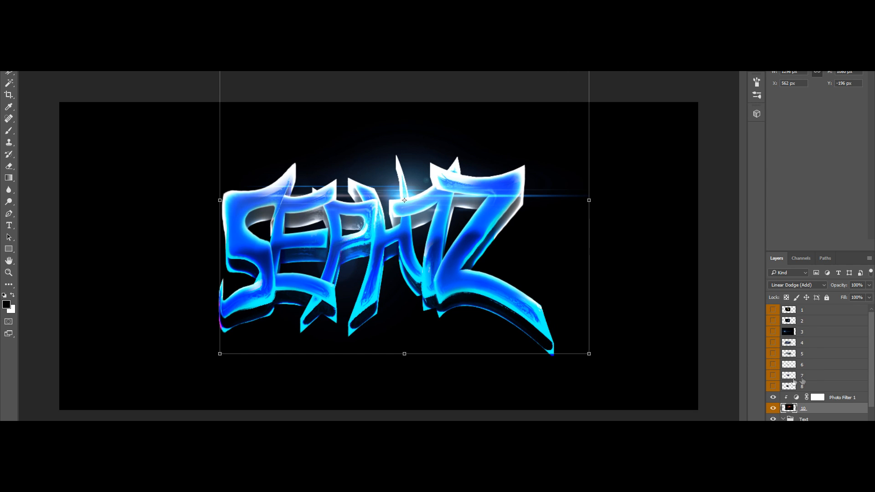
- Show flare layer 8 and move it up over the letter P
{"action": "left_click", "coordinate": [802, 386]}
{"action": "left_click", "coordinate": [773, 386]}
{"action": "left_click_drag", "start_coordinate": [360, 248], "coordinate": [264, 219]}
{"action": "left_click_drag", "start_coordinate": [277, 267], "coordinate": [360, 227]}
- Scale flare layer 8 down, place its glow inside the P's opening, apply the transformation and hide the bounding box
{"action": "scroll", "coordinate": [347, 230], "scroll_direction": "up", "scroll_amount": 2}
{"action": "scroll", "coordinate": [350, 230], "scroll_direction": "up", "scroll_amount": 3}
{"action": "scroll", "coordinate": [364, 214], "scroll_direction": "down", "scroll_amount": 5}
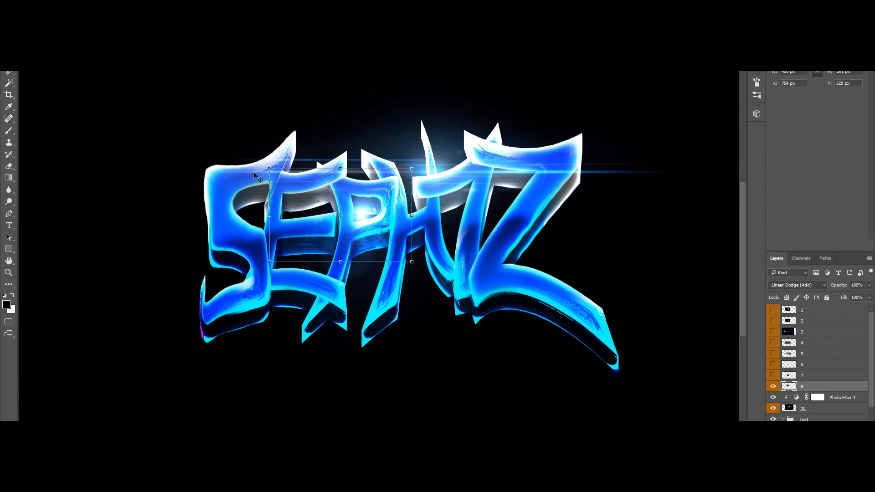
{"action": "left_click_drag", "start_coordinate": [268, 168], "coordinate": [310, 196]}
{"action": "scroll", "coordinate": [365, 232], "scroll_direction": "up", "scroll_amount": 5}
{"action": "left_click_drag", "start_coordinate": [414, 237], "coordinate": [378, 199]}
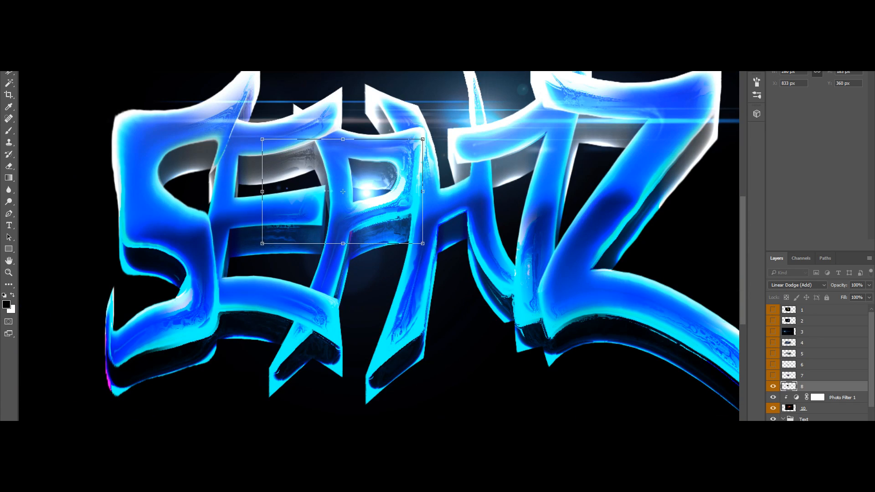
{"action": "left_click", "coordinate": [9, 47]}
{"action": "left_click", "coordinate": [393, 183]}
{"action": "scroll", "coordinate": [394, 181], "scroll_direction": "down", "scroll_amount": 5}
{"action": "scroll", "coordinate": [394, 182], "scroll_direction": "down", "scroll_amount": 2}
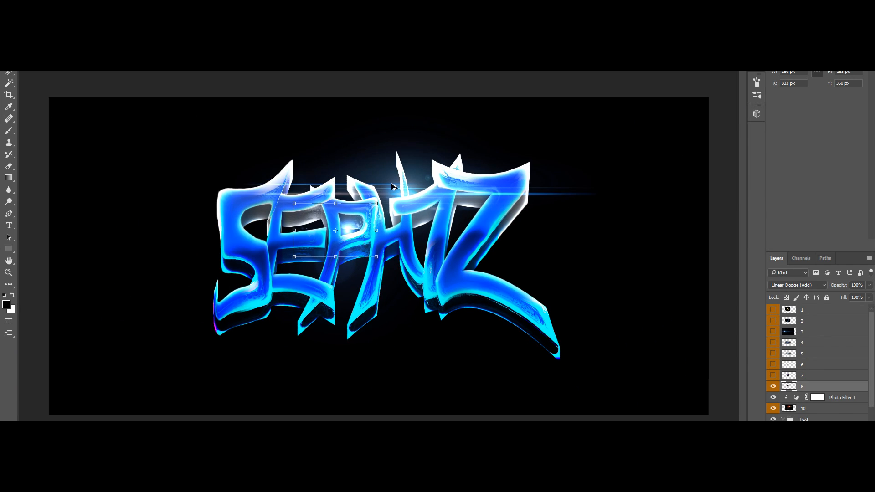
{"action": "key", "text": "ctrl+h"}
- Preview flare layers 7 and 6 over the logo and delete both
{"action": "left_click", "coordinate": [773, 375]}
{"action": "left_click", "coordinate": [802, 374]}
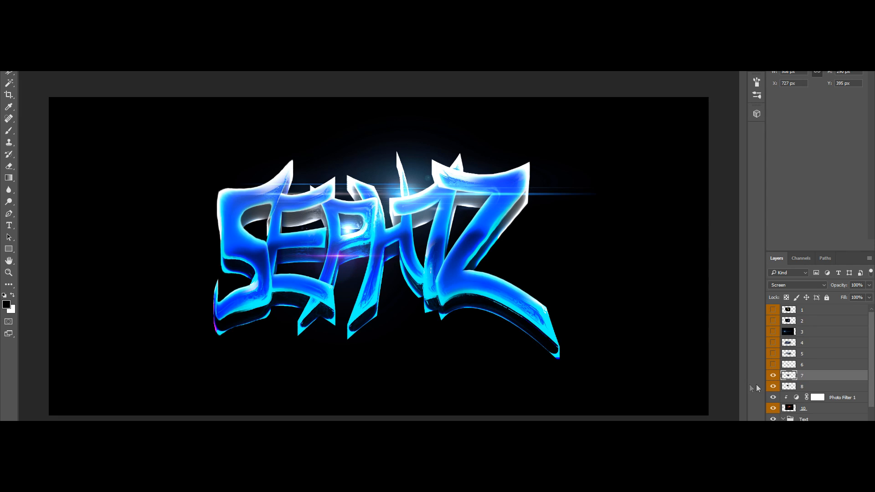
{"action": "key", "text": "Delete"}
{"action": "left_click", "coordinate": [773, 364]}
{"action": "left_click", "coordinate": [798, 367]}
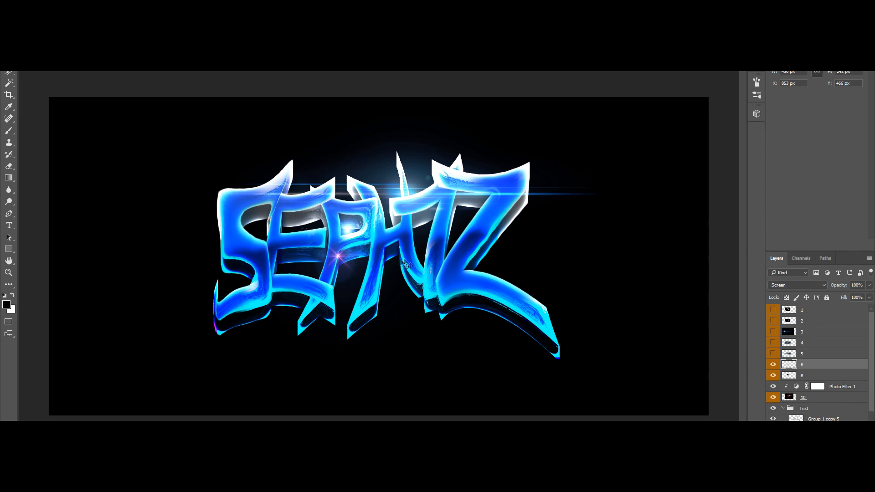
{"action": "key", "text": "Delete"}
- Show flare layer 5 and move it up and right over the middle of the text
{"action": "left_click", "coordinate": [772, 354]}
{"action": "left_click", "coordinate": [798, 356]}
{"action": "left_click_drag", "start_coordinate": [370, 273], "coordinate": [448, 238]}
- Delete flare layer 5, and preview and delete flare layers 4 and 3
{"action": "key", "text": "Delete"}
{"action": "left_click", "coordinate": [773, 342]}
{"action": "left_click", "coordinate": [798, 344]}
{"action": "left_click_drag", "start_coordinate": [339, 266], "coordinate": [426, 234]}
{"action": "key", "text": "Delete"}
{"action": "left_click", "coordinate": [772, 331]}
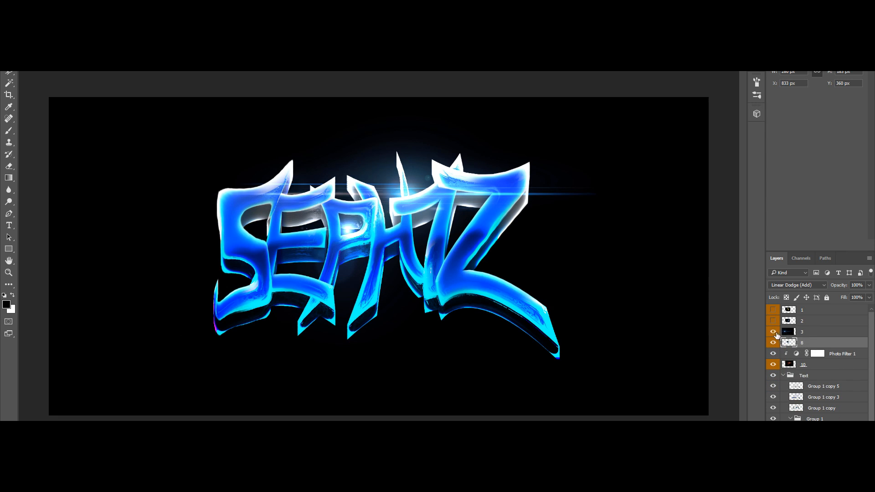
{"action": "left_click", "coordinate": [798, 331]}
{"action": "key", "text": "Delete"}
- Try out flare layer 2, delete it together with flare layer 8, and show flare layer 1
{"action": "left_click", "coordinate": [773, 321]}
{"action": "left_click", "coordinate": [798, 320]}
{"action": "left_click_drag", "start_coordinate": [368, 271], "coordinate": [397, 263]}
{"action": "key", "text": "Delete"}
{"action": "key", "text": "Delete"}
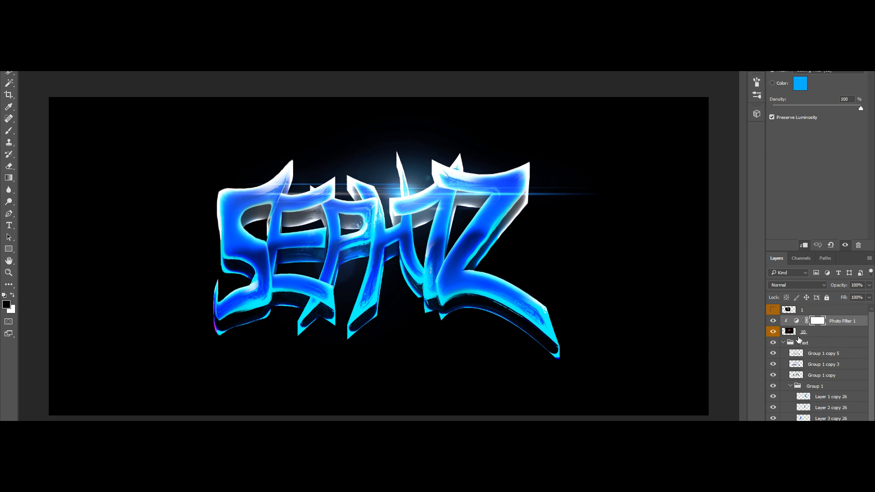
{"action": "left_click", "coordinate": [772, 310]}
{"action": "left_click", "coordinate": [798, 311]}
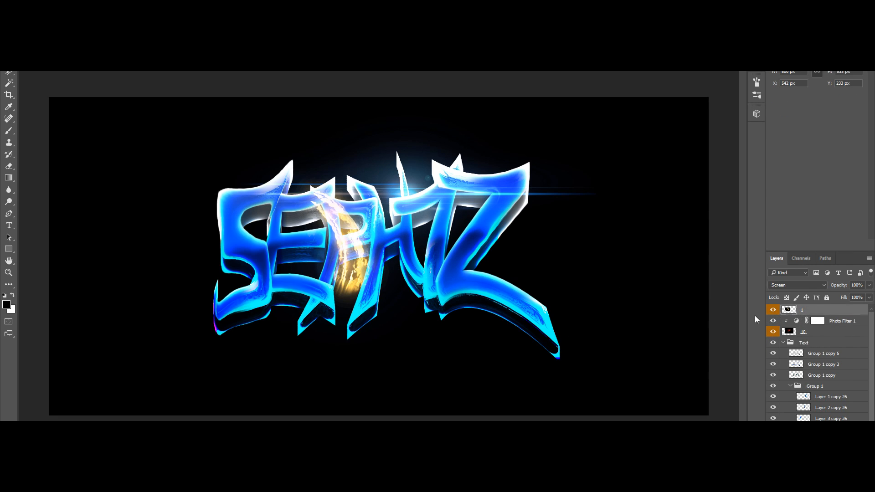
- Undo the recent flare deletions to bring back flare layers 8 and 5
{"action": "key", "text": "ctrl+alt+z"}
{"action": "key", "text": "ctrl+alt+z"}
{"action": "key", "text": "ctrl+alt+z"}
{"action": "key", "text": "ctrl+alt+z"}
{"action": "key", "text": "ctrl+alt+z"}
{"action": "key", "text": "ctrl+alt+z"}
{"action": "key", "text": "ctrl+alt+z"}
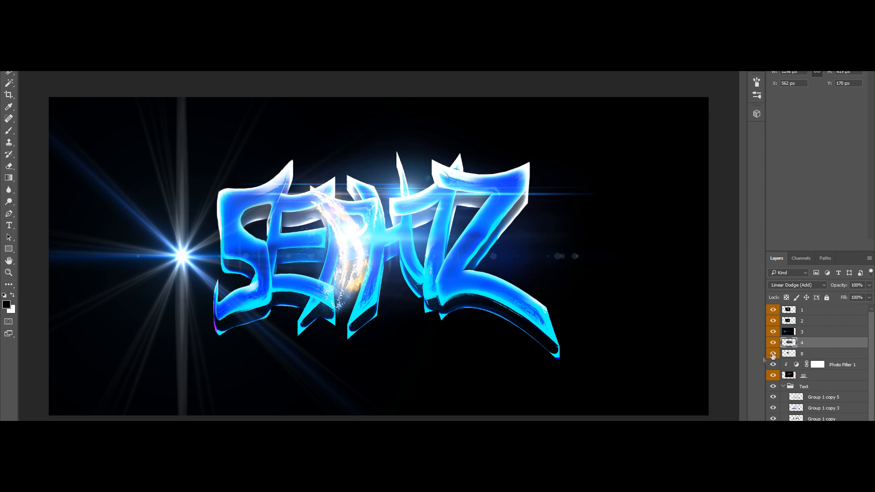
- Delete flare layers 4, 3, 2 and 1, keeping only flares 5, 8 and 10
{"action": "left_click", "coordinate": [802, 343]}
{"action": "key", "text": "Delete"}
{"action": "left_click", "coordinate": [801, 331]}
{"action": "key", "text": "Delete"}
{"action": "left_click", "coordinate": [802, 322]}
{"action": "key", "text": "Delete"}
{"action": "left_click", "coordinate": [805, 313]}
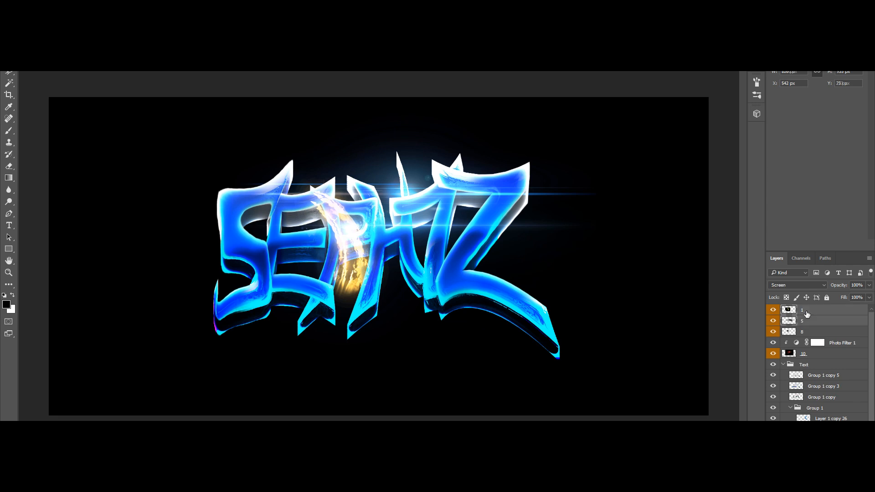
{"action": "key", "text": "Delete"}
- Place flare layer 5 across the middle of the text, try a copy of it at the S's base and undo the copy
{"action": "left_click_drag", "start_coordinate": [520, 251], "coordinate": [298, 287]}
{"action": "key", "text": "ctrl+minus"}
{"action": "key", "text": "ctrl+minus"}
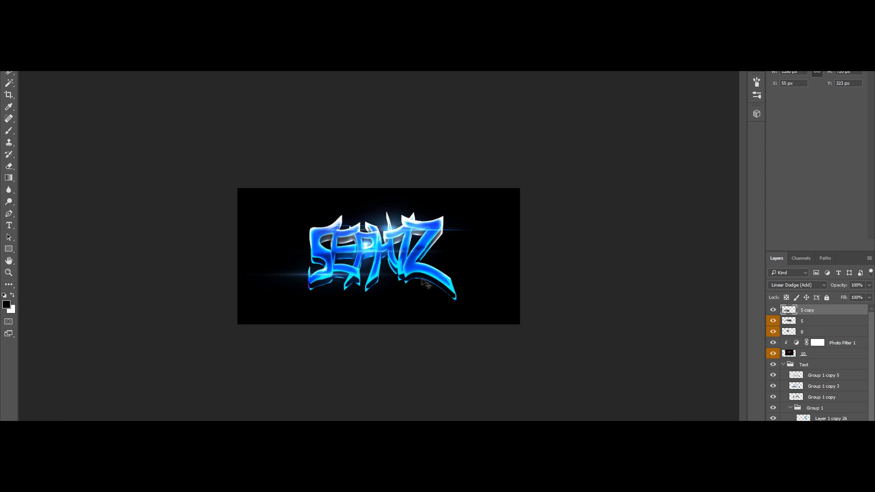
{"action": "key", "text": "ctrl+z"}
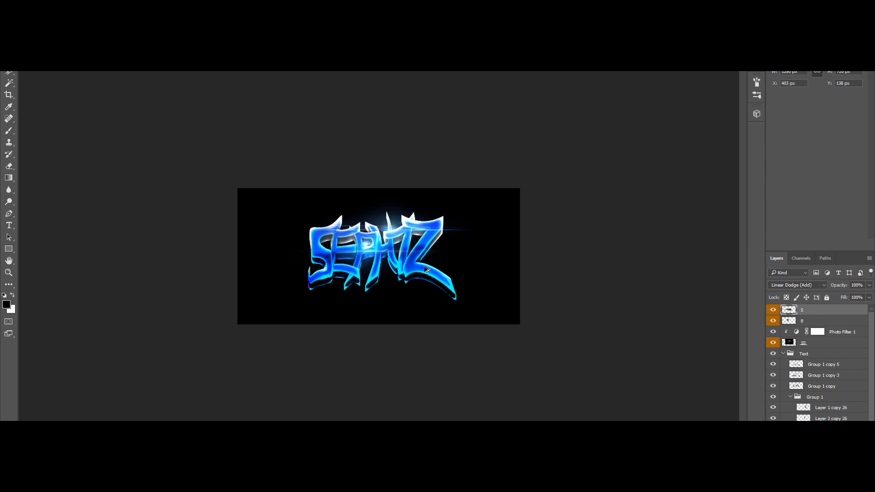
- Add a Hue/Saturation adjustment clipped to flare layer 5 and set its hue to -14
{"action": "key", "text": "ctrl+0"}
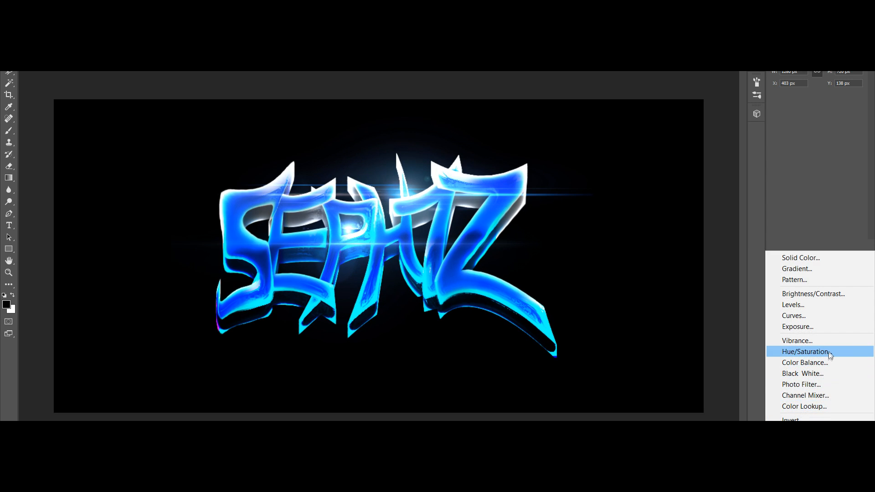
{"action": "left_click", "coordinate": [806, 351]}
{"action": "mouse_move", "coordinate": [810, 101]}
{"action": "left_mouse_down"}
{"action": "mouse_move", "coordinate": [827, 104]}
{"action": "mouse_move", "coordinate": [809, 105]}
{"action": "left_mouse_up"}
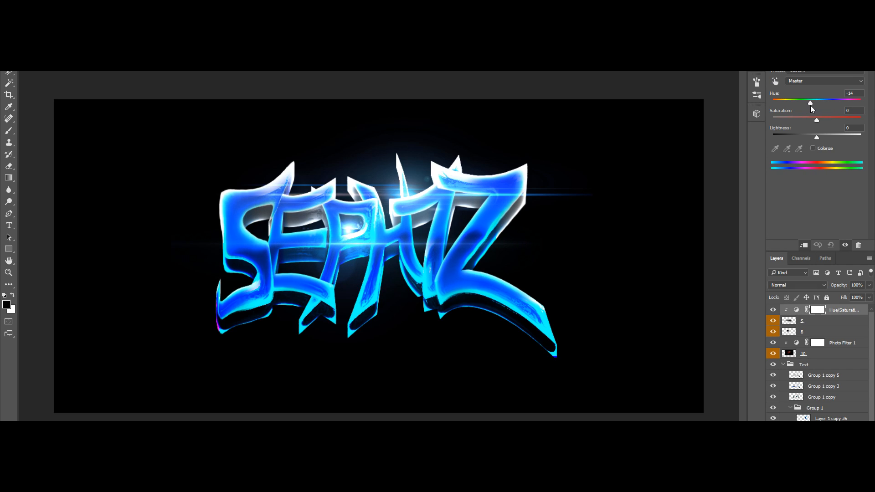
- Move the flare layers and their two adjustments into the Text group and collapse the group
{"action": "left_click_drag", "start_coordinate": [814, 353], "coordinate": [803, 365]}
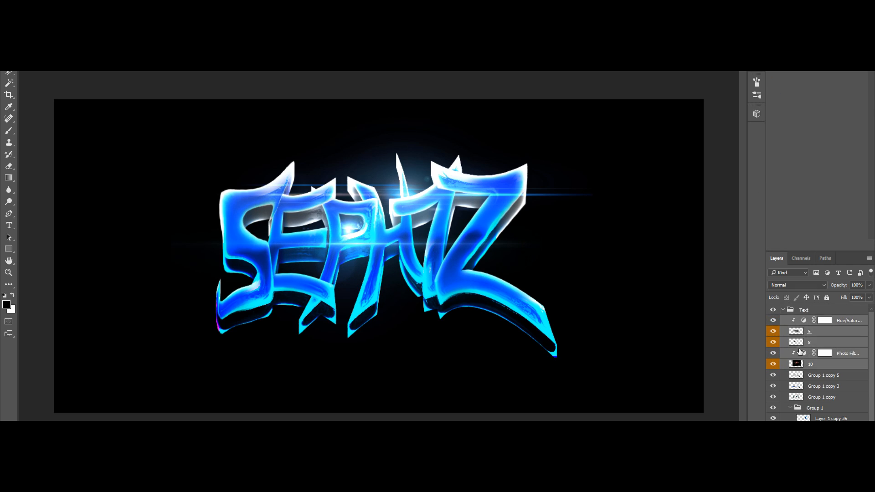
{"action": "left_click", "coordinate": [783, 310]}
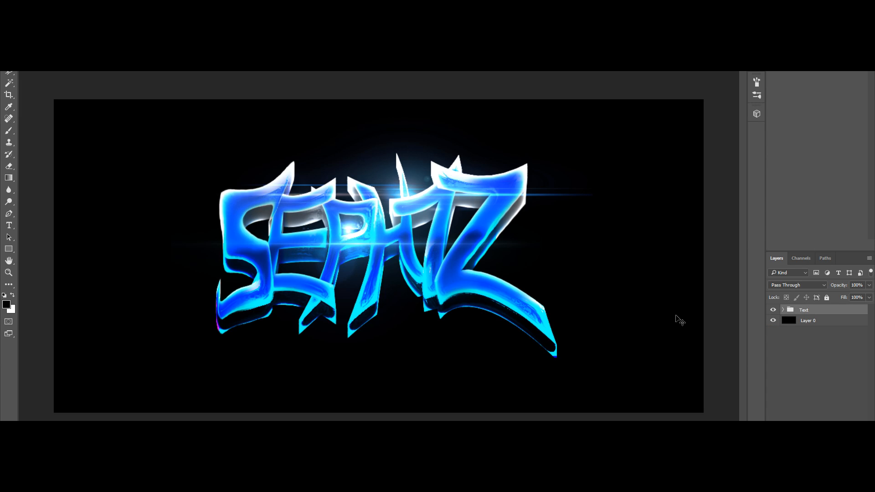
- Expand the Text group and duplicate its contents from Group 1 copy 5 down through Group 1
{"action": "left_click", "coordinate": [783, 311]}
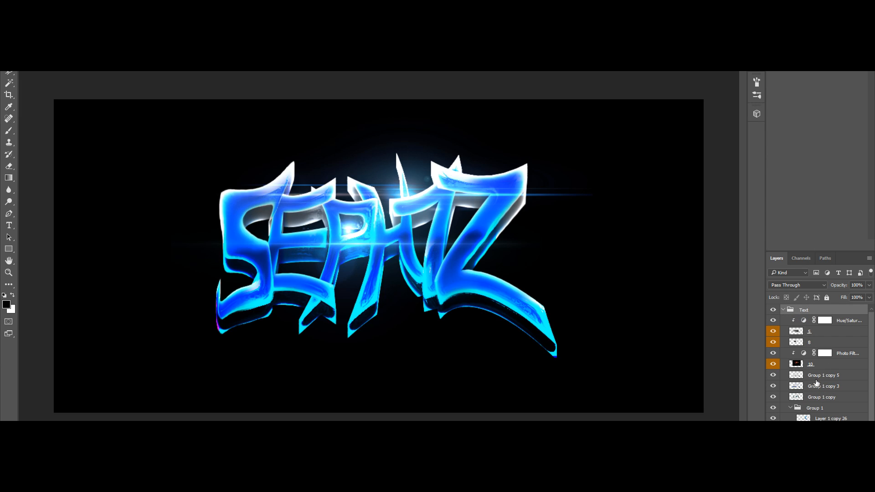
{"action": "left_click", "coordinate": [814, 378]}
{"action": "scroll", "coordinate": [817, 404], "scroll_direction": "down", "scroll_amount": 1}
{"action": "left_click", "coordinate": [812, 433], "text": "shift"}
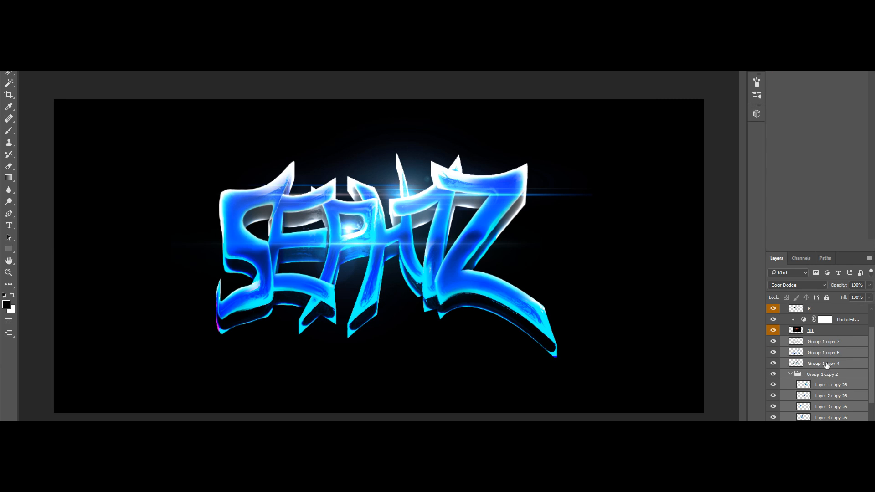
- Merge the duplicated text layers into one layer and move it beneath the original text layers in the Text group
{"action": "right_click", "coordinate": [825, 363]}
{"action": "left_click", "coordinate": [665, 399]}
{"action": "left_click_drag", "start_coordinate": [841, 345], "coordinate": [847, 460]}
- Apply a Radial Blur with the Zoom method and a high amount to the merged layer and set its blend mode to Color Dodge
{"action": "left_click", "coordinate": [144, 7]}
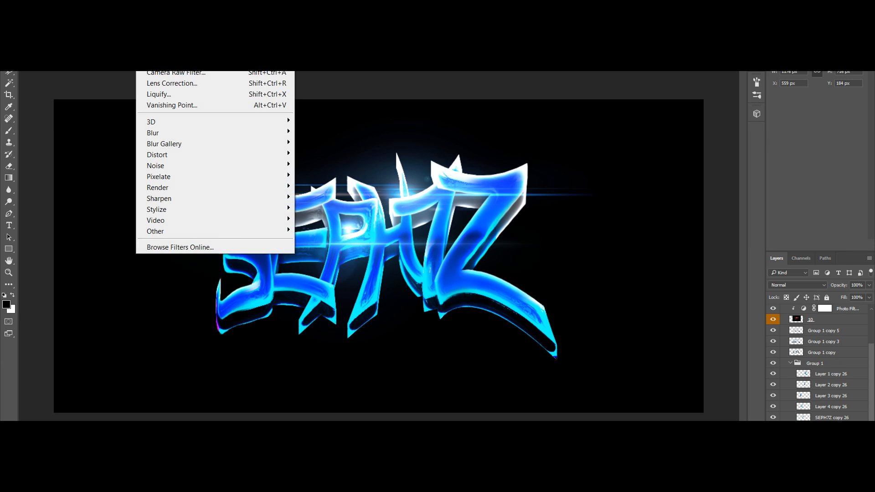
{"action": "mouse_move", "coordinate": [207, 132]}
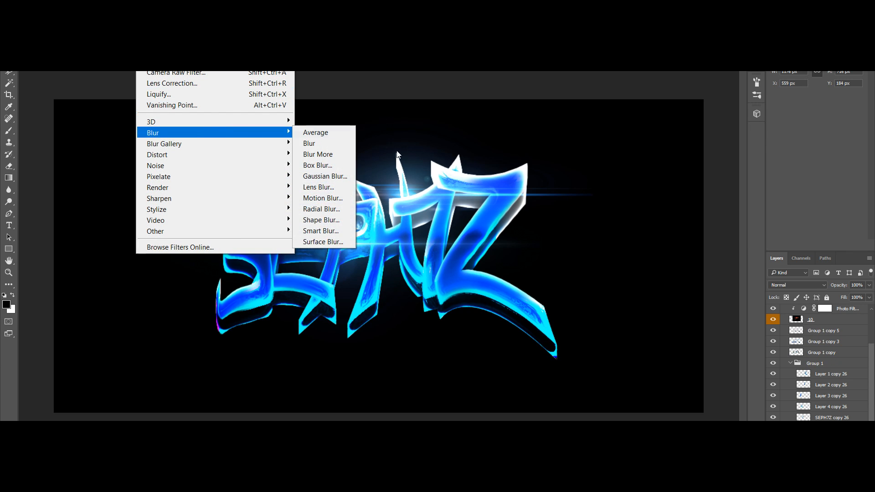
{"action": "left_click", "coordinate": [321, 208]}
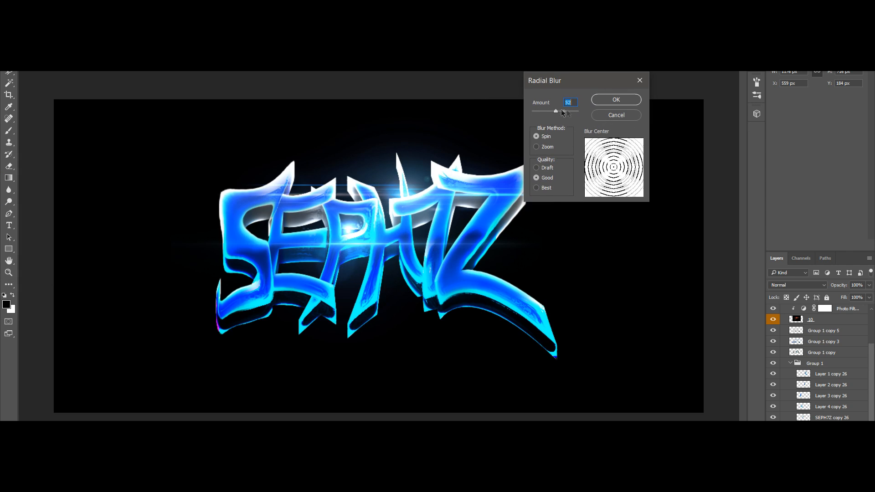
{"action": "left_click_drag", "start_coordinate": [573, 113], "coordinate": [580, 112]}
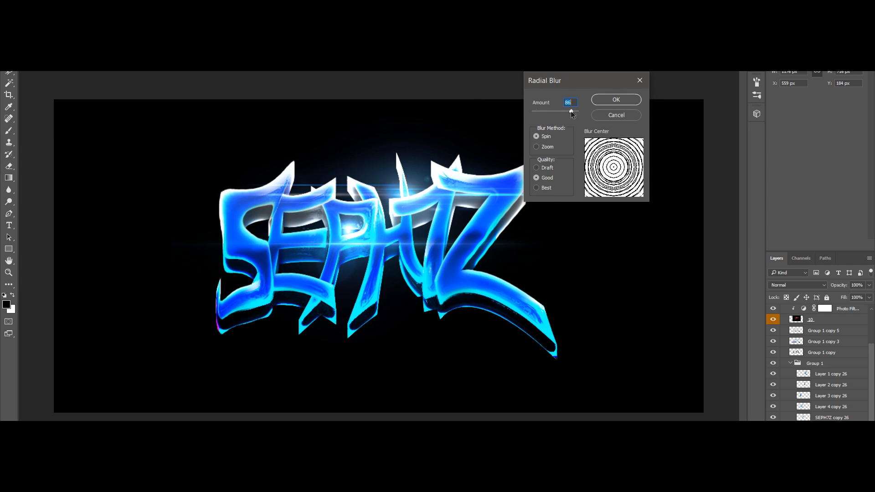
{"action": "left_click", "coordinate": [546, 146]}
{"action": "left_click", "coordinate": [630, 102]}
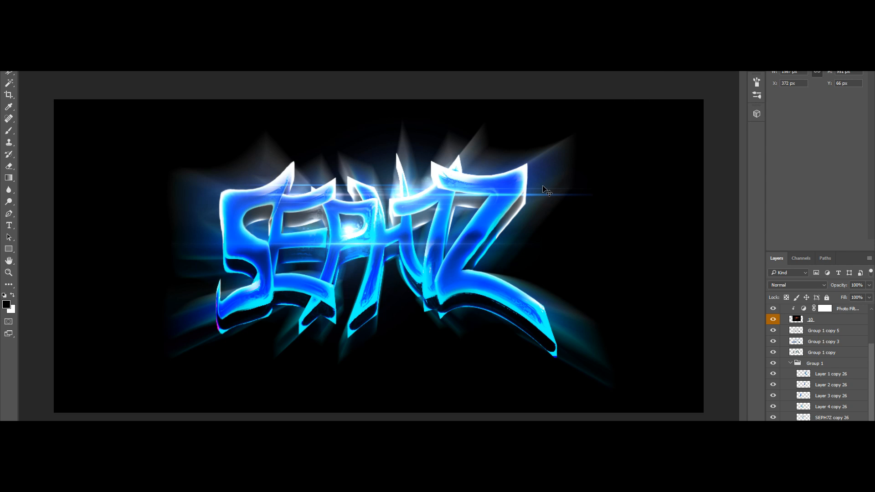
{"action": "left_click", "coordinate": [792, 285]}
{"action": "left_click", "coordinate": [781, 293]}
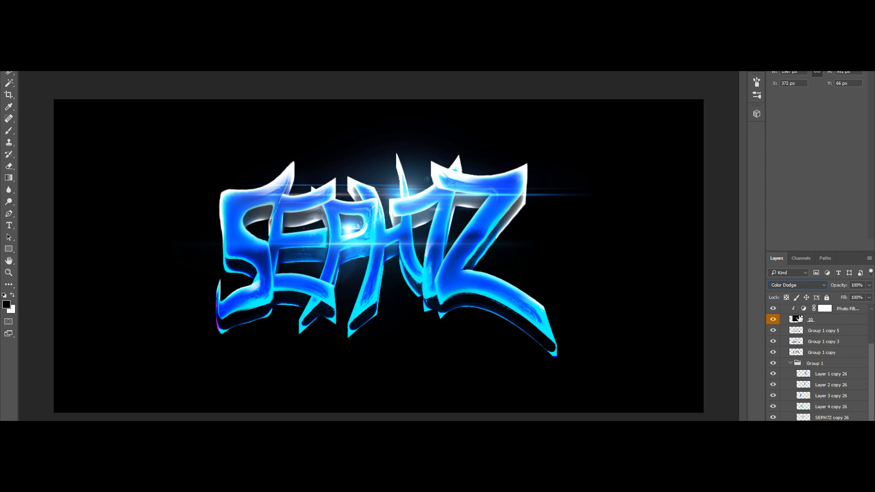
- Add a Hue/Saturation adjustment directly above the black background layer and set its lightness to +1
{"action": "left_click", "coordinate": [820, 426]}
{"action": "left_click", "coordinate": [823, 356]}
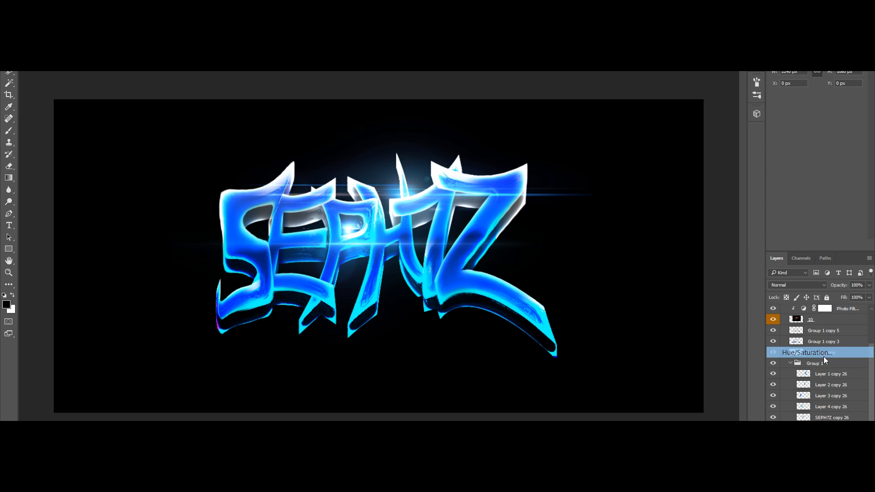
{"action": "left_click_drag", "start_coordinate": [817, 138], "coordinate": [816, 137]}
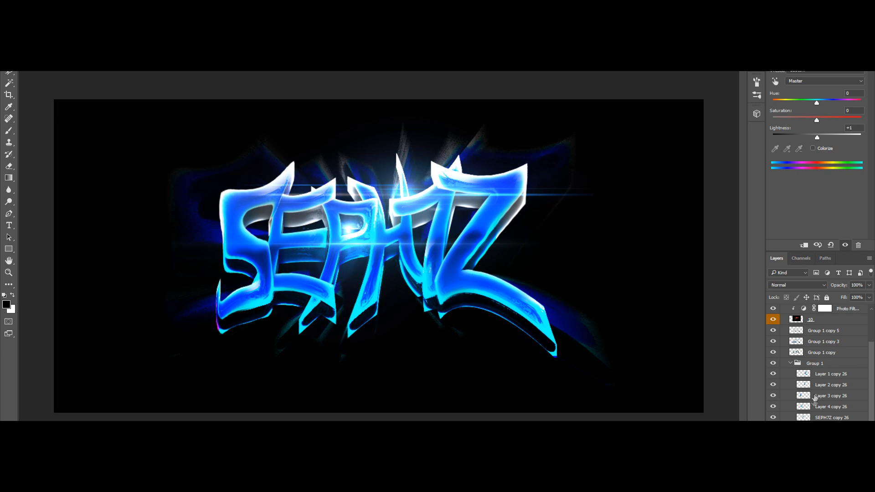
- Apply a Gaussian Blur of 2.5 pixels to the zoom-blurred text layer and repeat the filter two more times
{"action": "left_click", "coordinate": [816, 333]}
{"action": "left_click", "coordinate": [144, 5]}
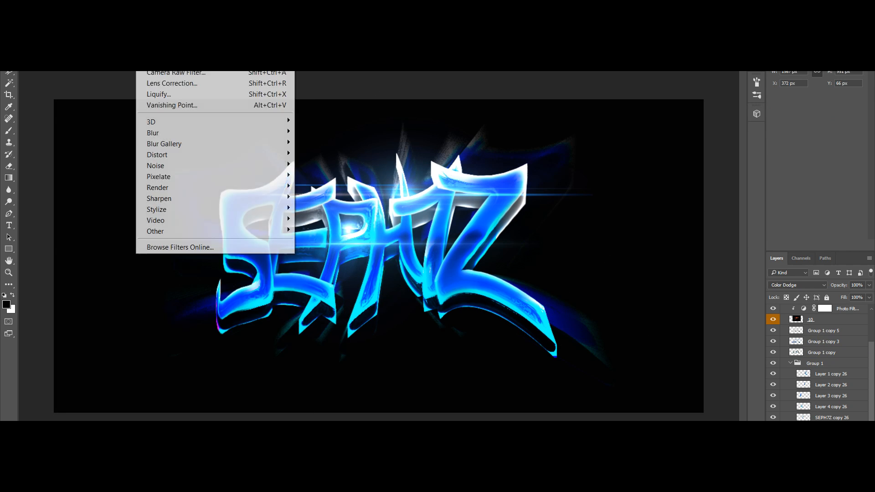
{"action": "mouse_move", "coordinate": [282, 133]}
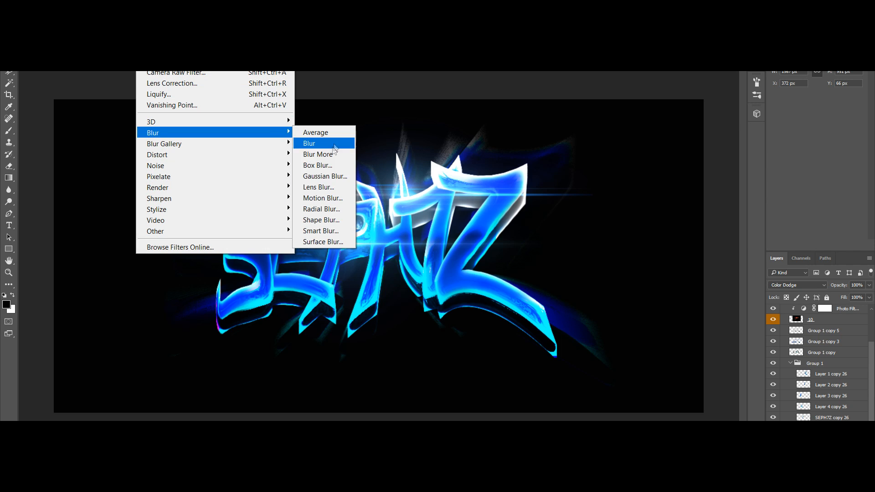
{"action": "left_click", "coordinate": [321, 176]}
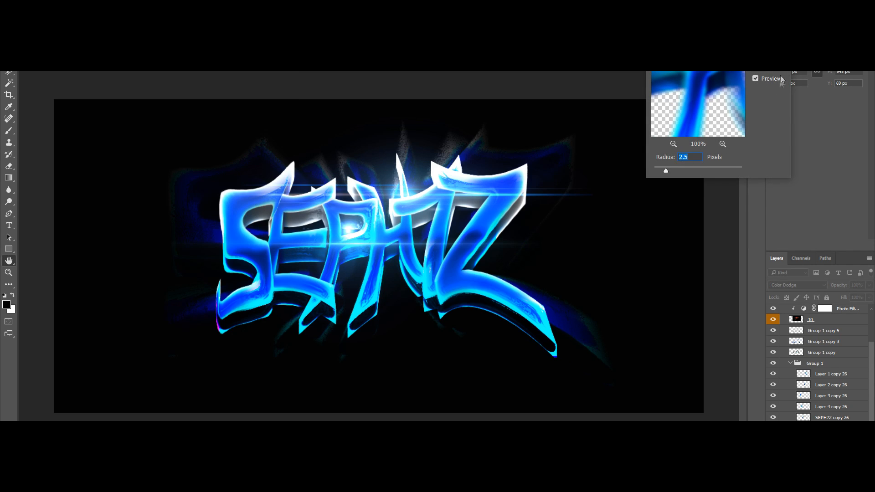
{"action": "key", "text": "Return"}
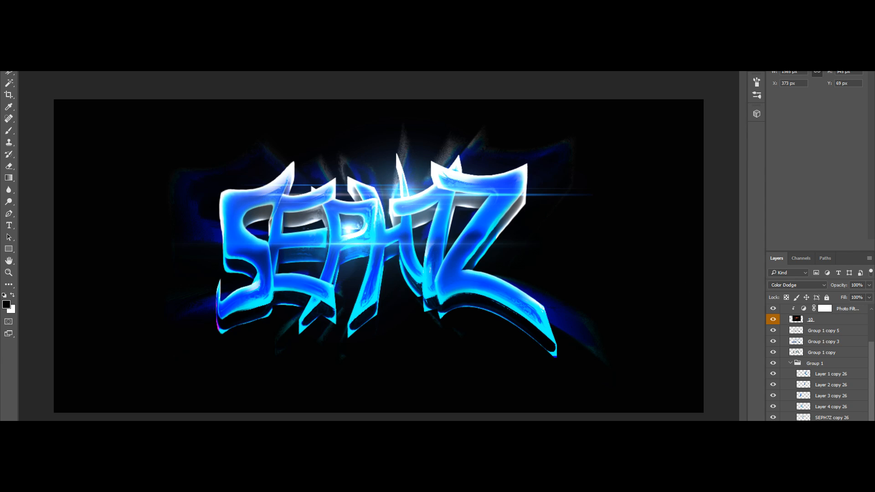
{"action": "left_click", "coordinate": [143, 7]}
{"action": "left_click", "coordinate": [159, 19]}
{"action": "left_click", "coordinate": [143, 6]}
{"action": "left_click", "coordinate": [159, 19]}
- Try Vivid Light on the blurred text layer, set its blend mode to Hard Light and lower its opacity to 30%
{"action": "left_click", "coordinate": [788, 286]}
{"action": "left_click", "coordinate": [792, 345]}
{"action": "key", "text": "Down"}
{"action": "key", "text": "Down"}
{"action": "key", "text": "Down"}
{"action": "key", "text": "Down"}
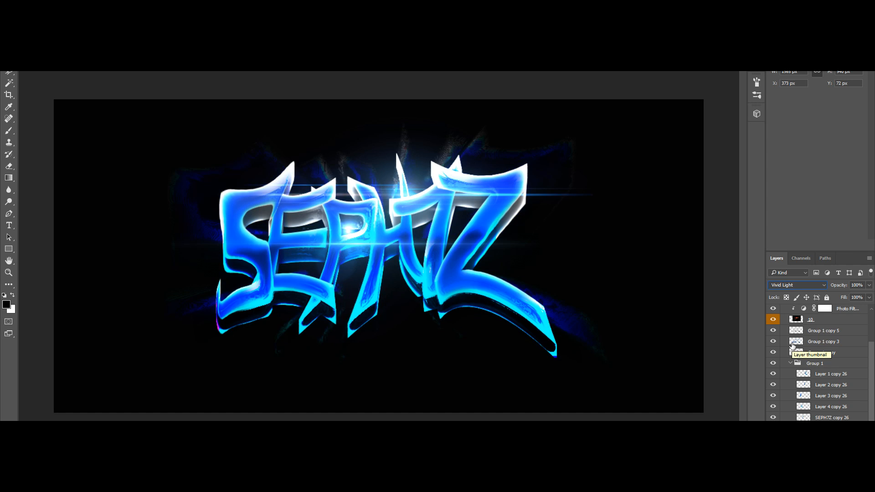
{"action": "left_click_drag", "start_coordinate": [869, 285], "coordinate": [838, 298]}
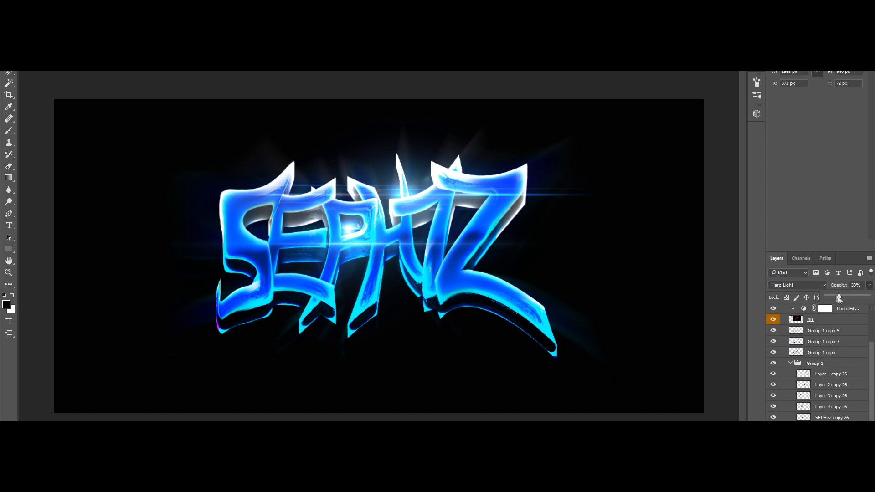
- Set the lightness of the background's Hue/Saturation adjustment to 0
{"action": "scroll", "coordinate": [809, 428], "scroll_direction": "down", "scroll_amount": 1}
{"action": "left_click", "coordinate": [815, 439]}
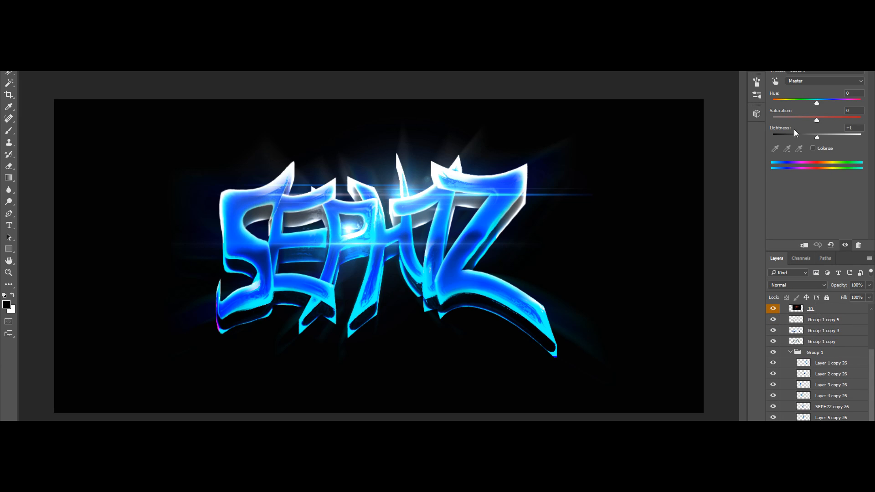
{"action": "left_click_drag", "start_coordinate": [854, 128], "coordinate": [634, 120]}
{"action": "type", "text": "0"}
- Delete the blurred text layer beneath the text and collapse the Text group
{"action": "left_click", "coordinate": [820, 439]}
{"action": "key", "text": "Delete"}
{"action": "scroll", "coordinate": [820, 417], "scroll_direction": "up", "scroll_amount": 4}
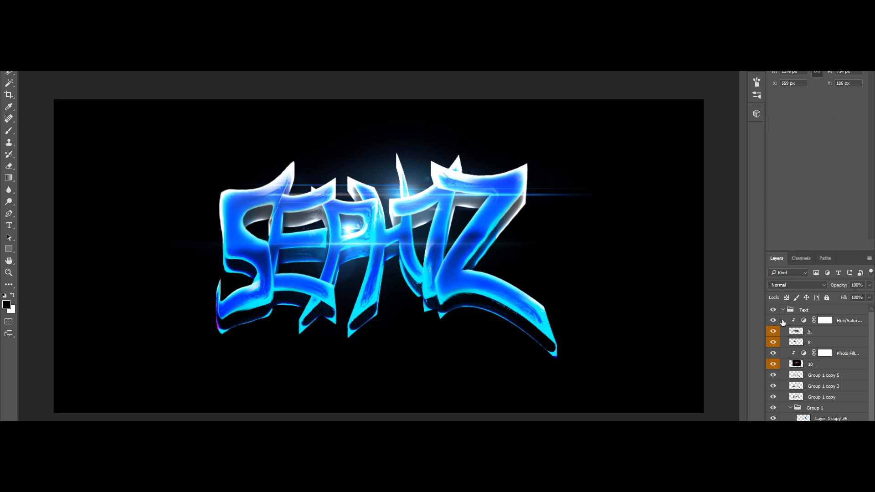
{"action": "left_click", "coordinate": [774, 310]}
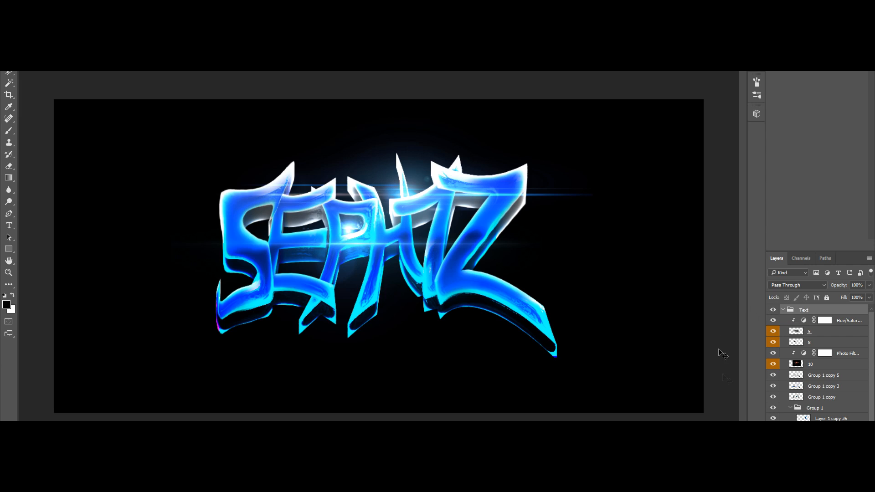
{"action": "left_click", "coordinate": [783, 310]}
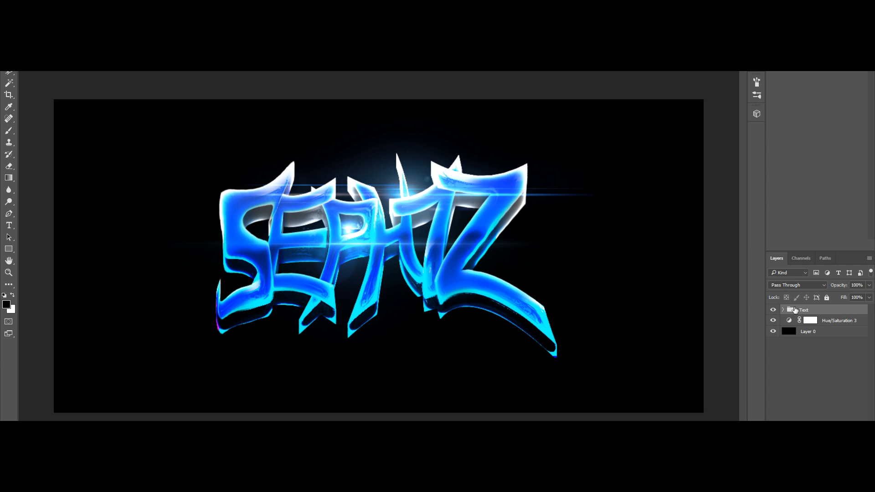